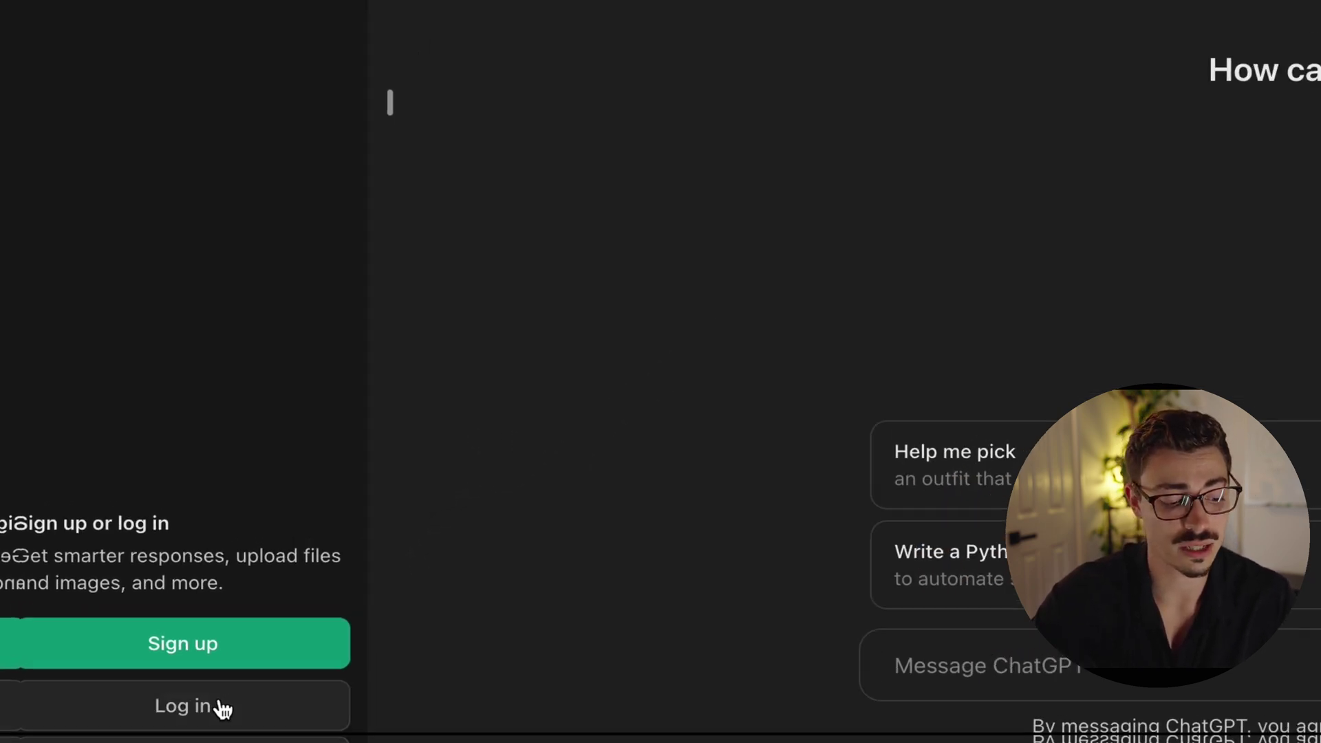
- Log in to ChatGPT with Continue with Google, choosing the first Google account
click(221, 709)
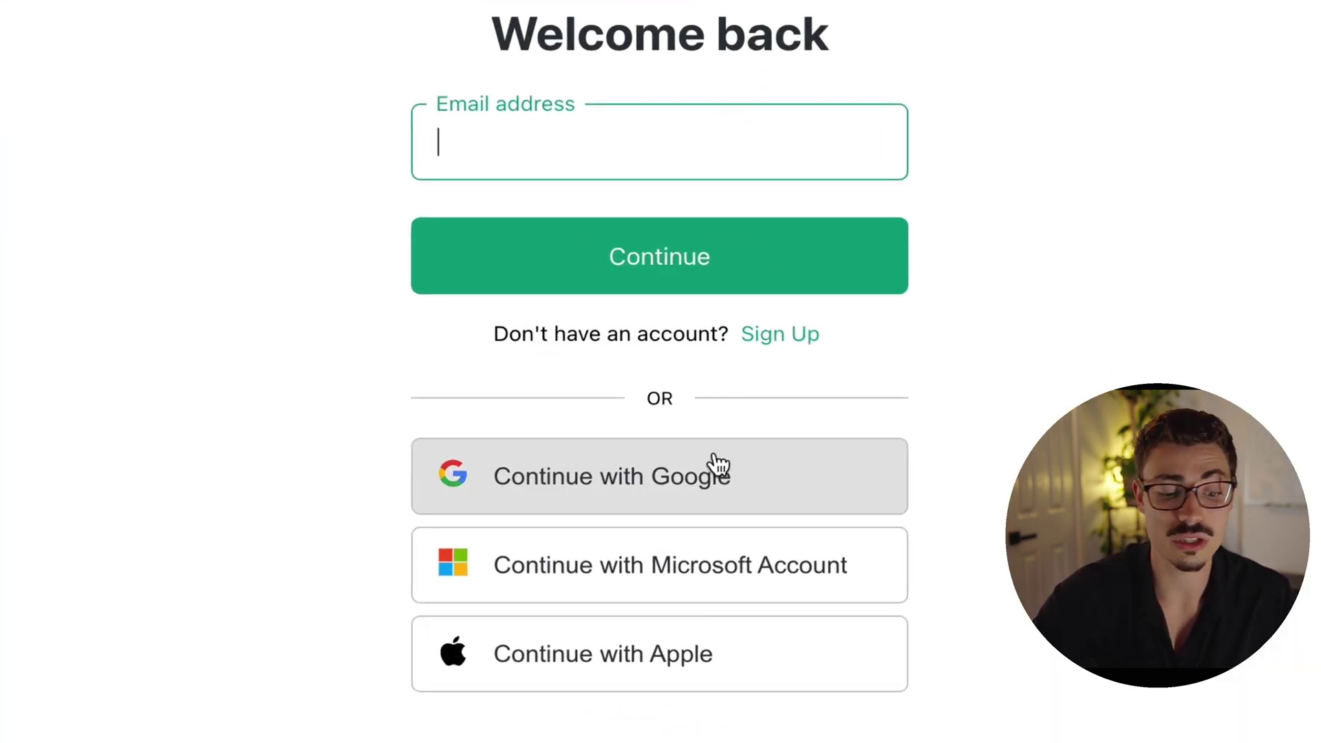
click(719, 466)
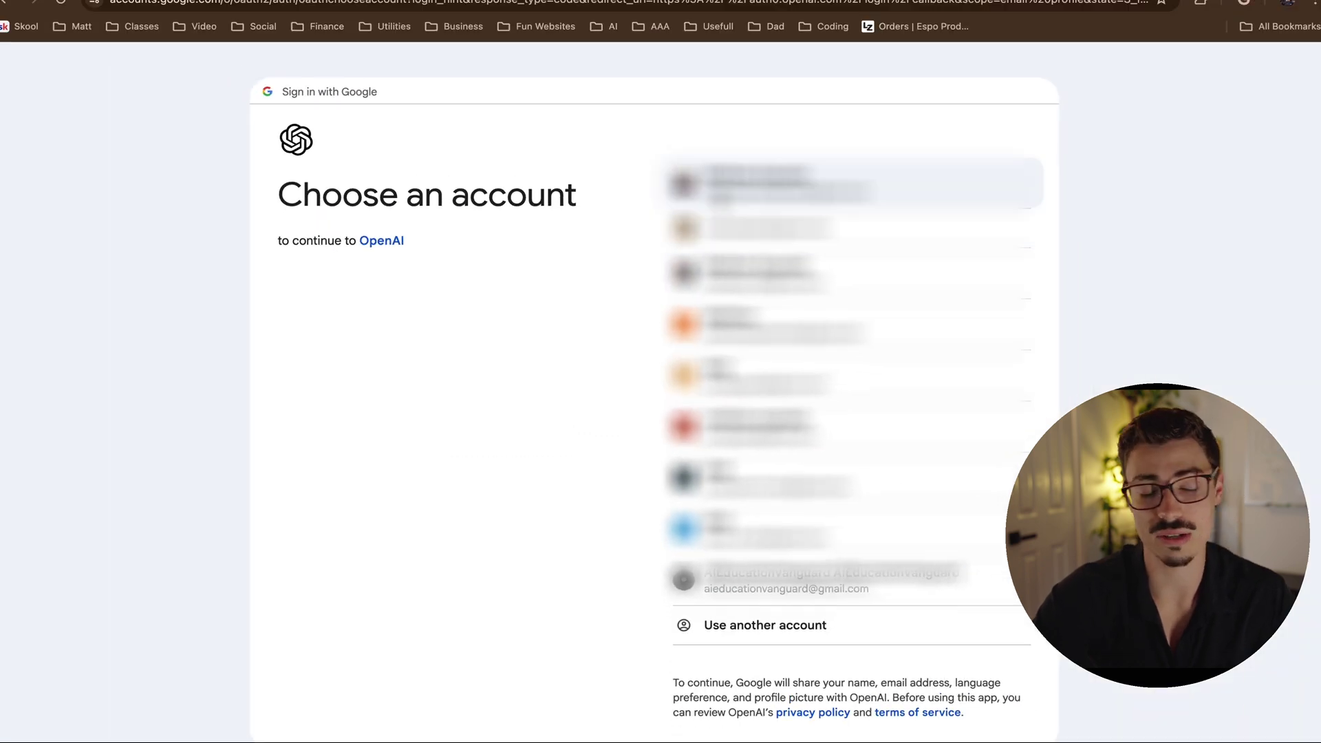
click(757, 183)
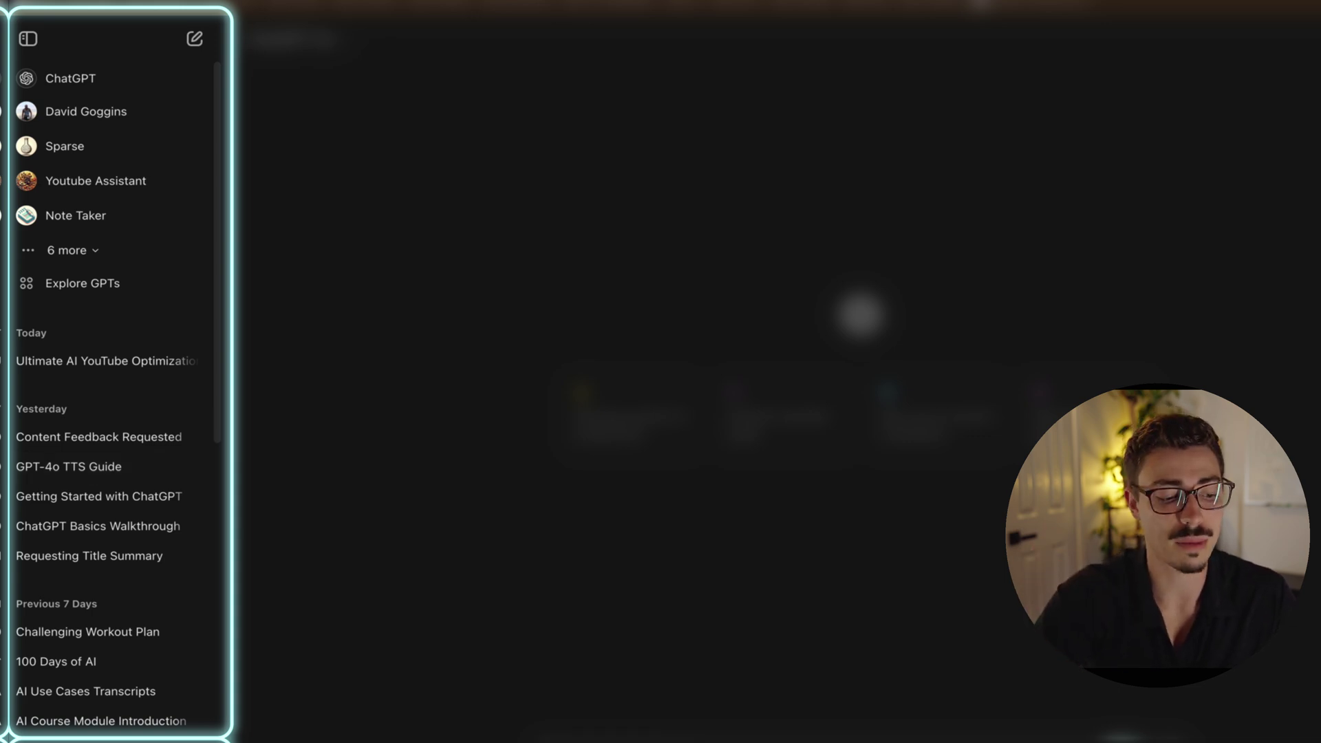
- Preview and dismiss the file attachment options, then bring up the profile account menu
scroll(188, 406, down, 1)
scroll(181, 422, up, 1)
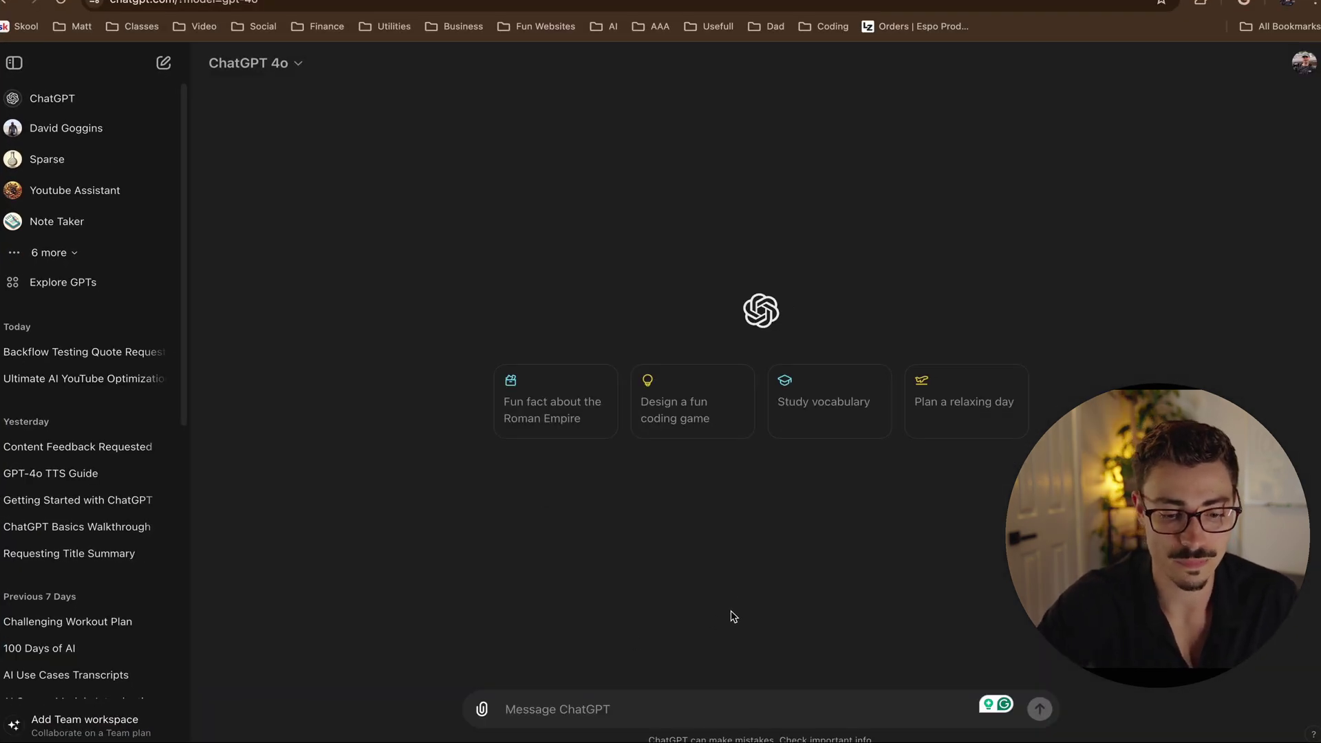
click(481, 709)
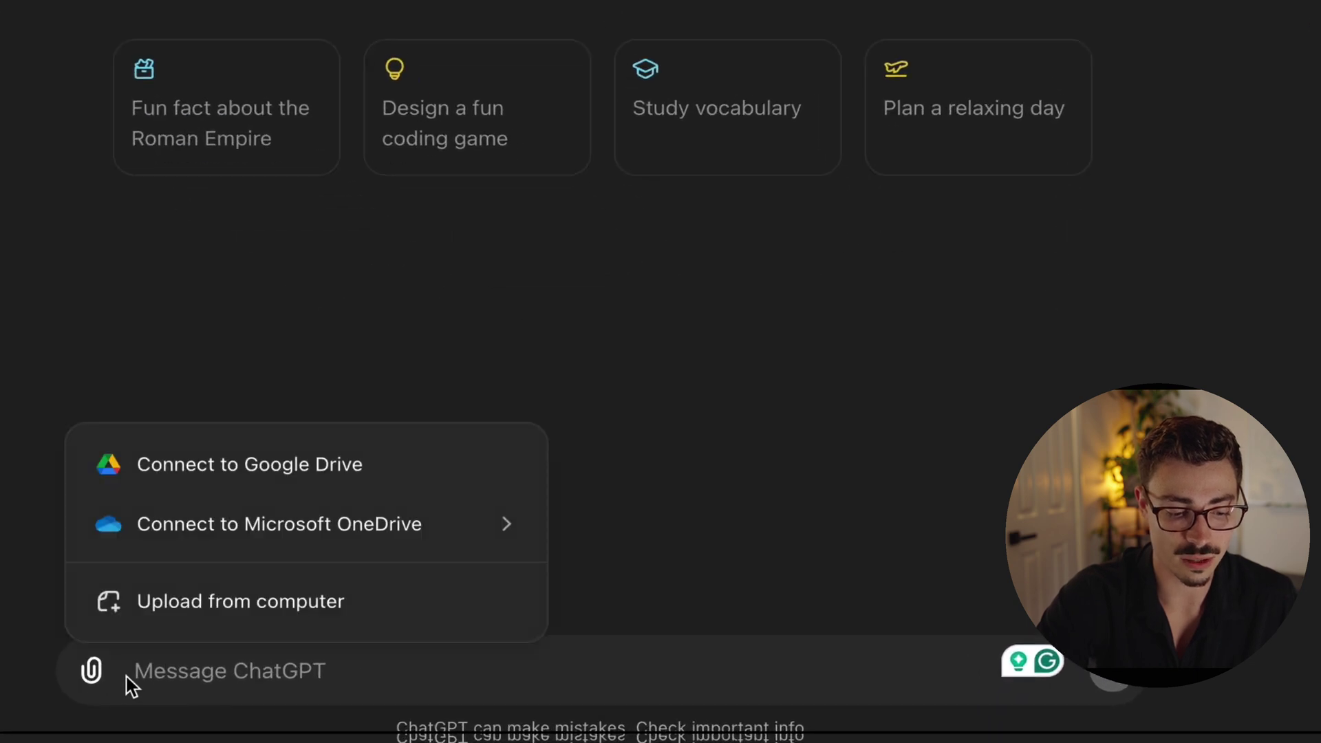
click(91, 672)
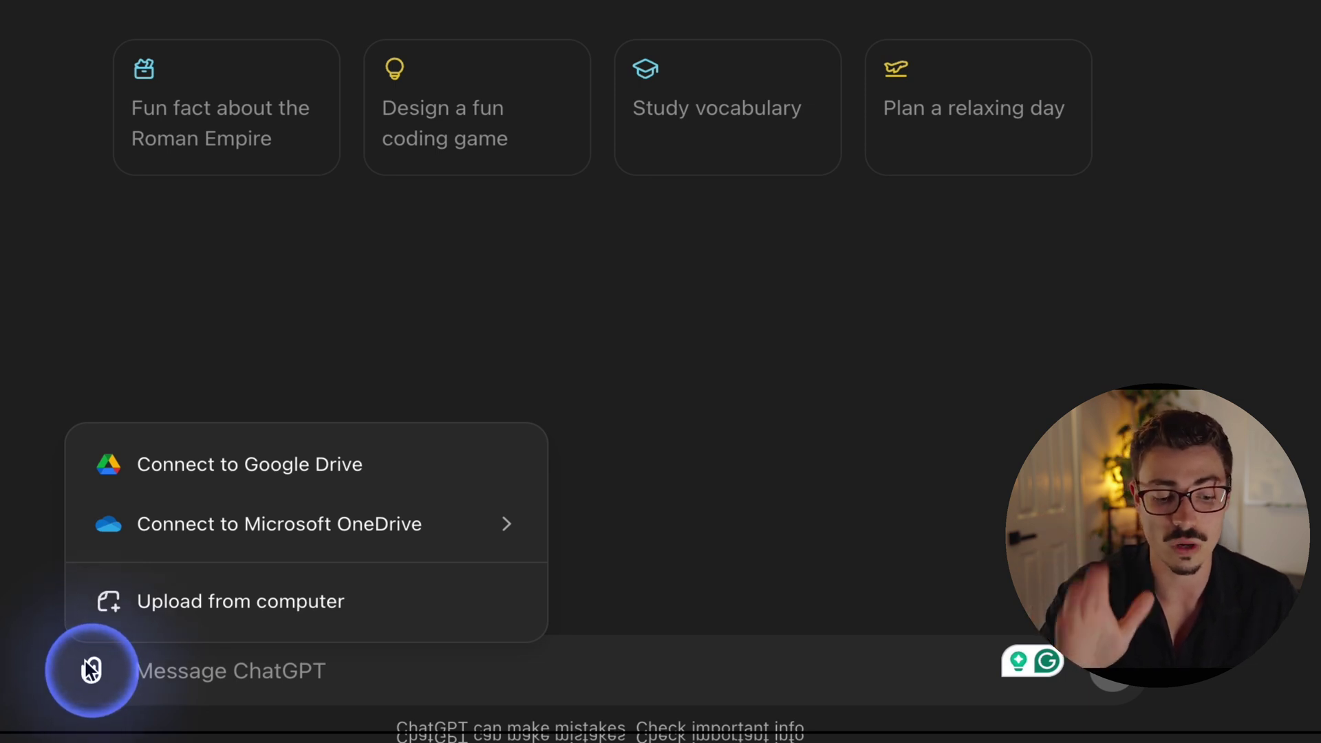
click(372, 400)
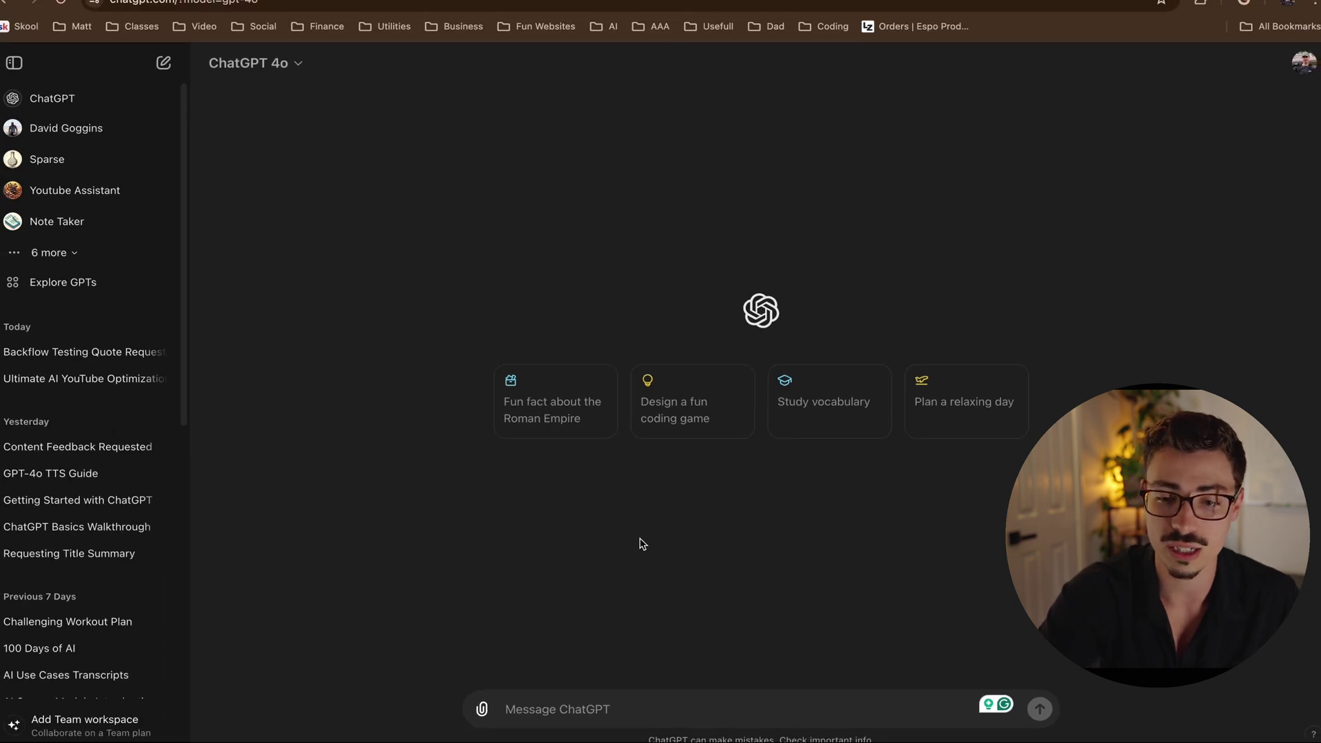
click(1304, 62)
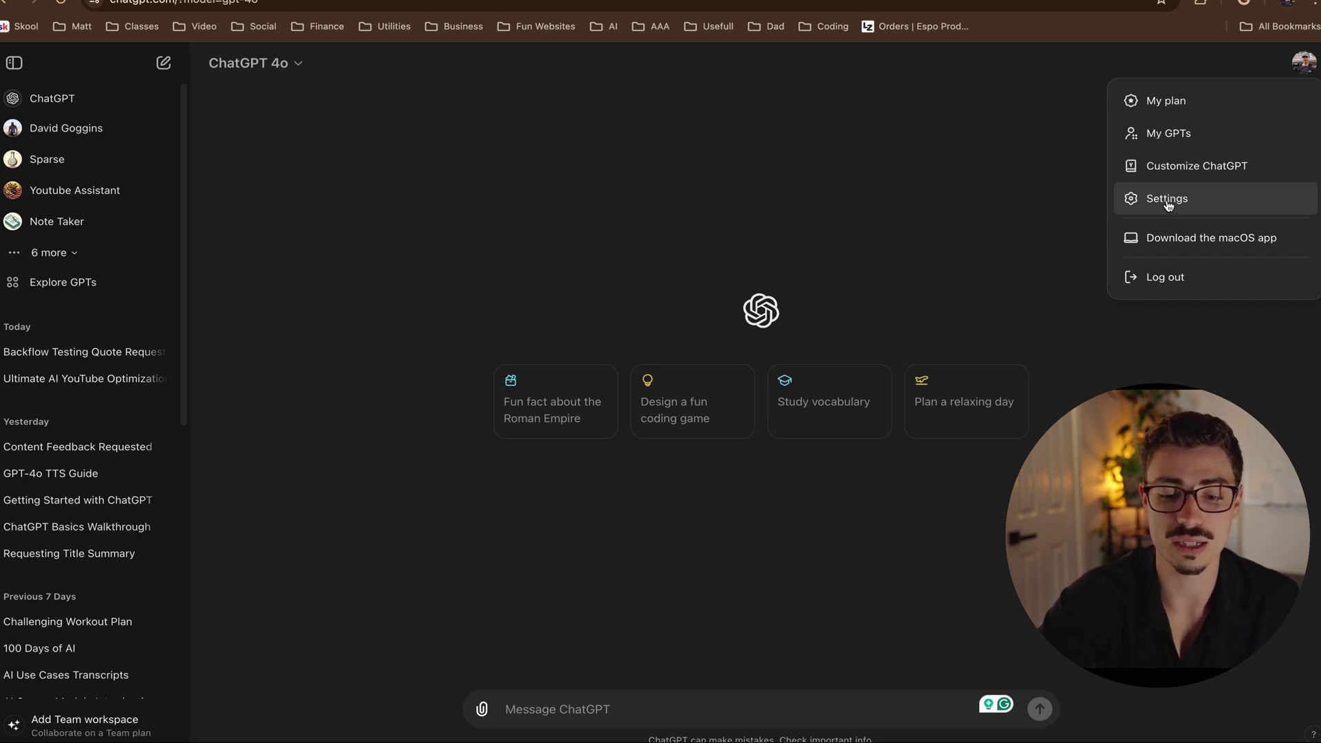
- Dismiss the account menu and begin a new, empty GPT-4o chat
click(798, 549)
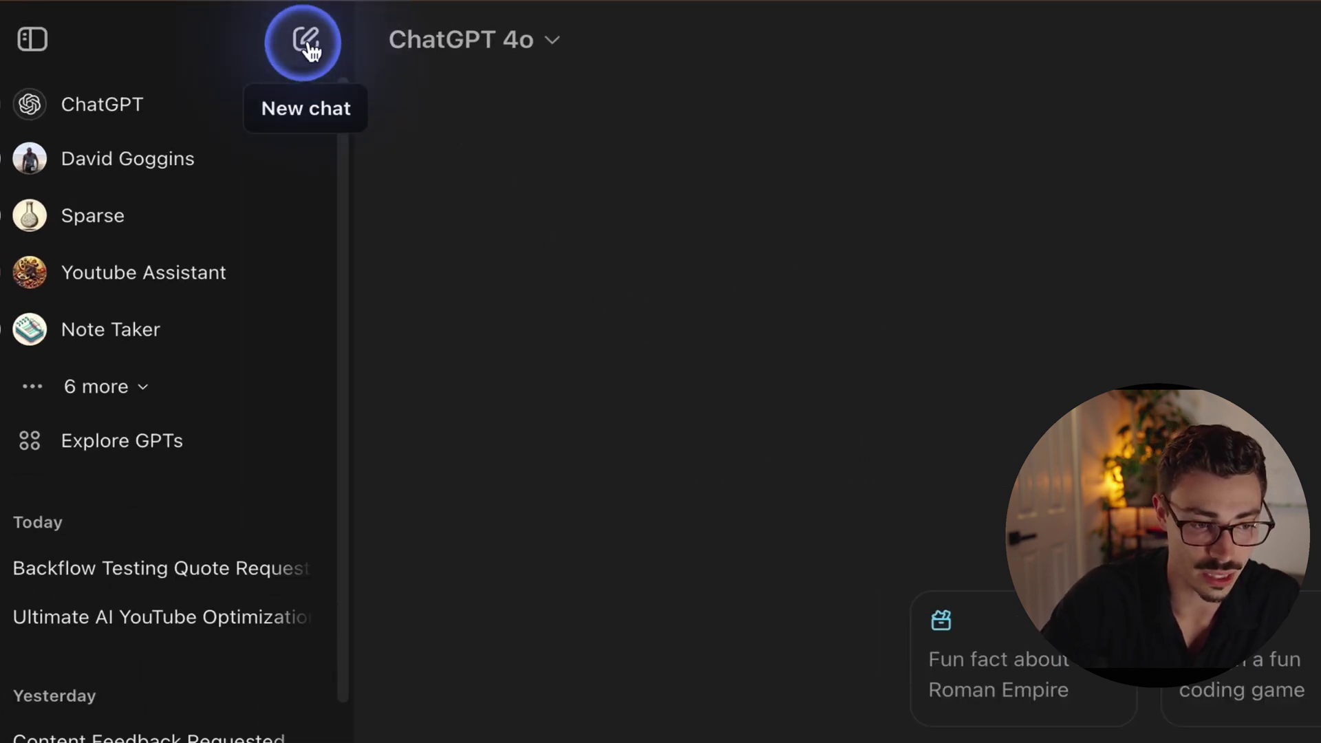
click(311, 62)
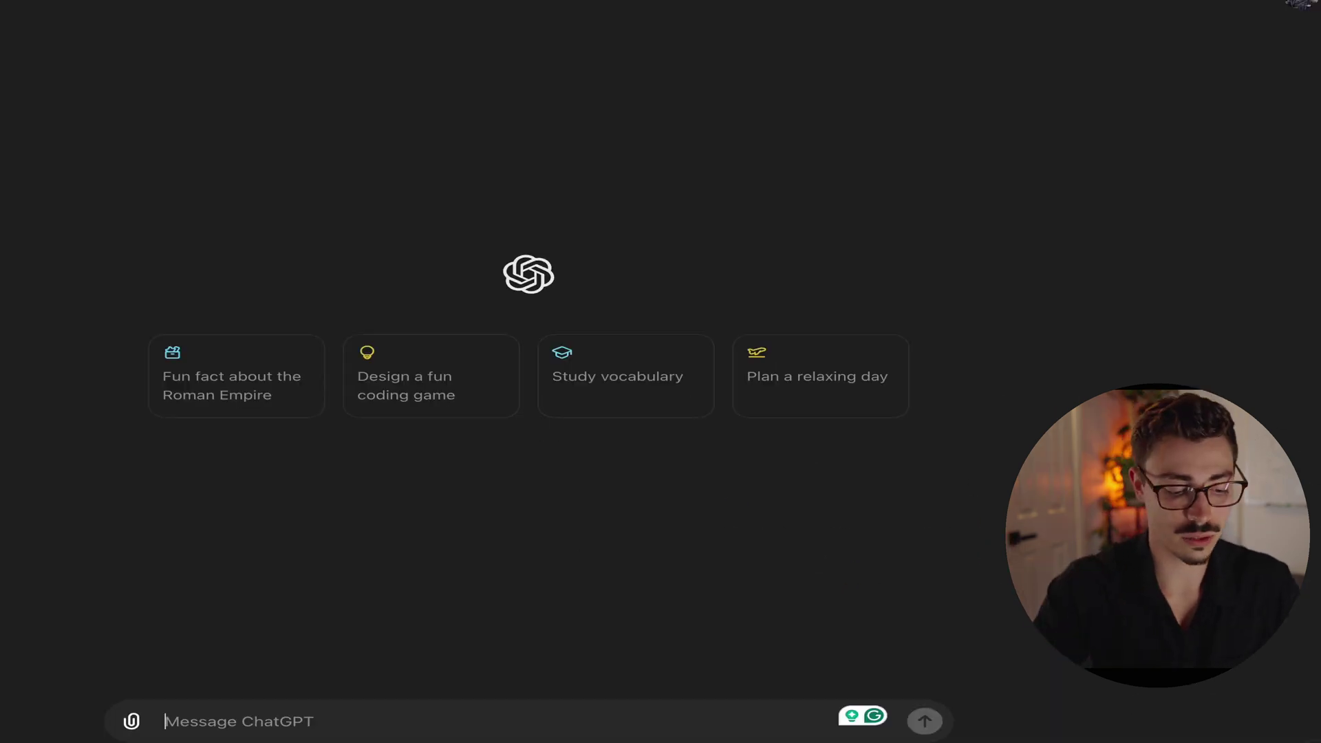
- Ask ChatGPT "What is the weather today is austin"
text(Wh)
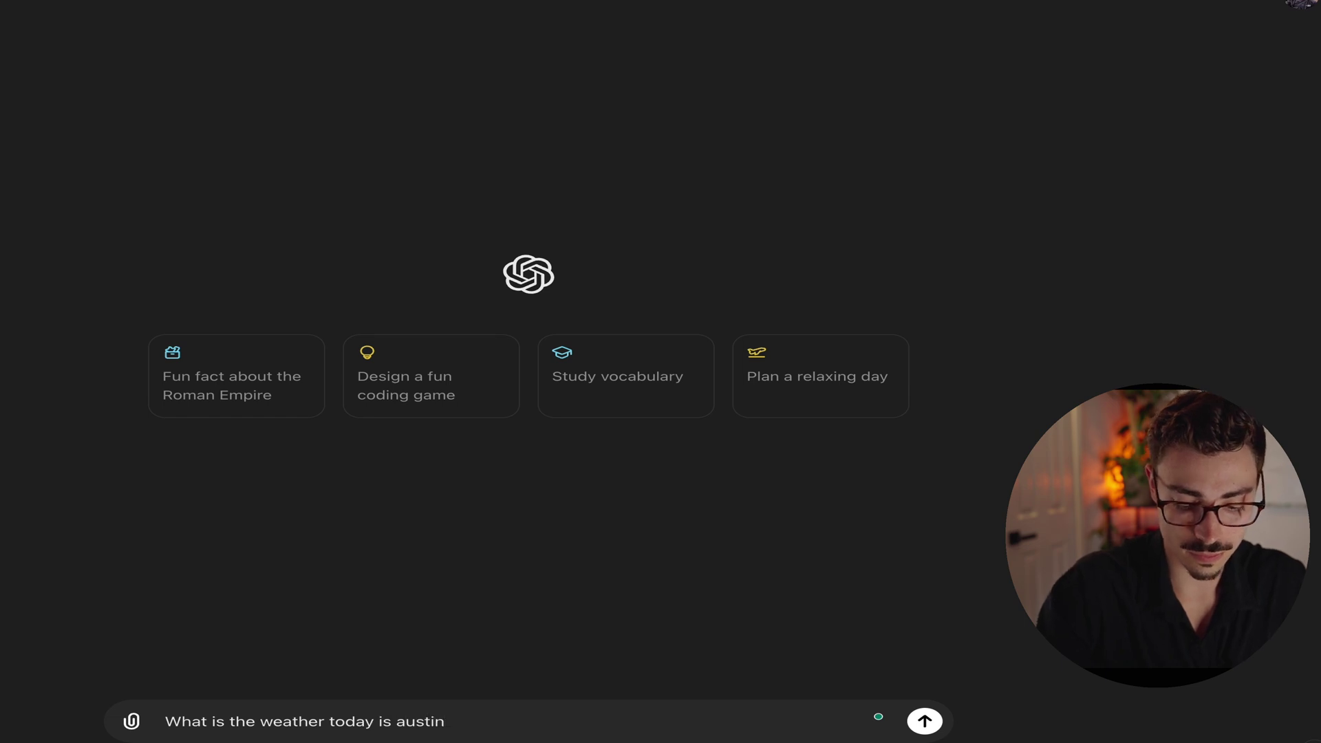
key(Return)
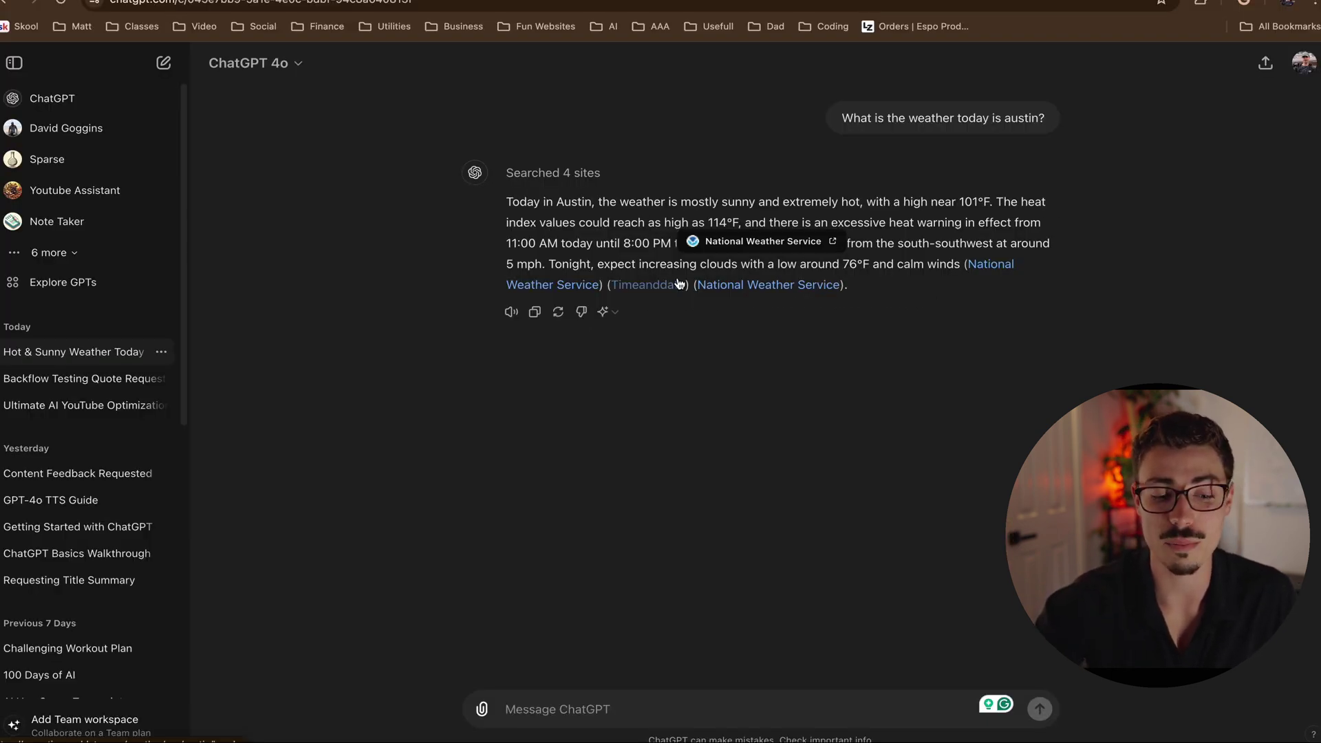
click(546, 285)
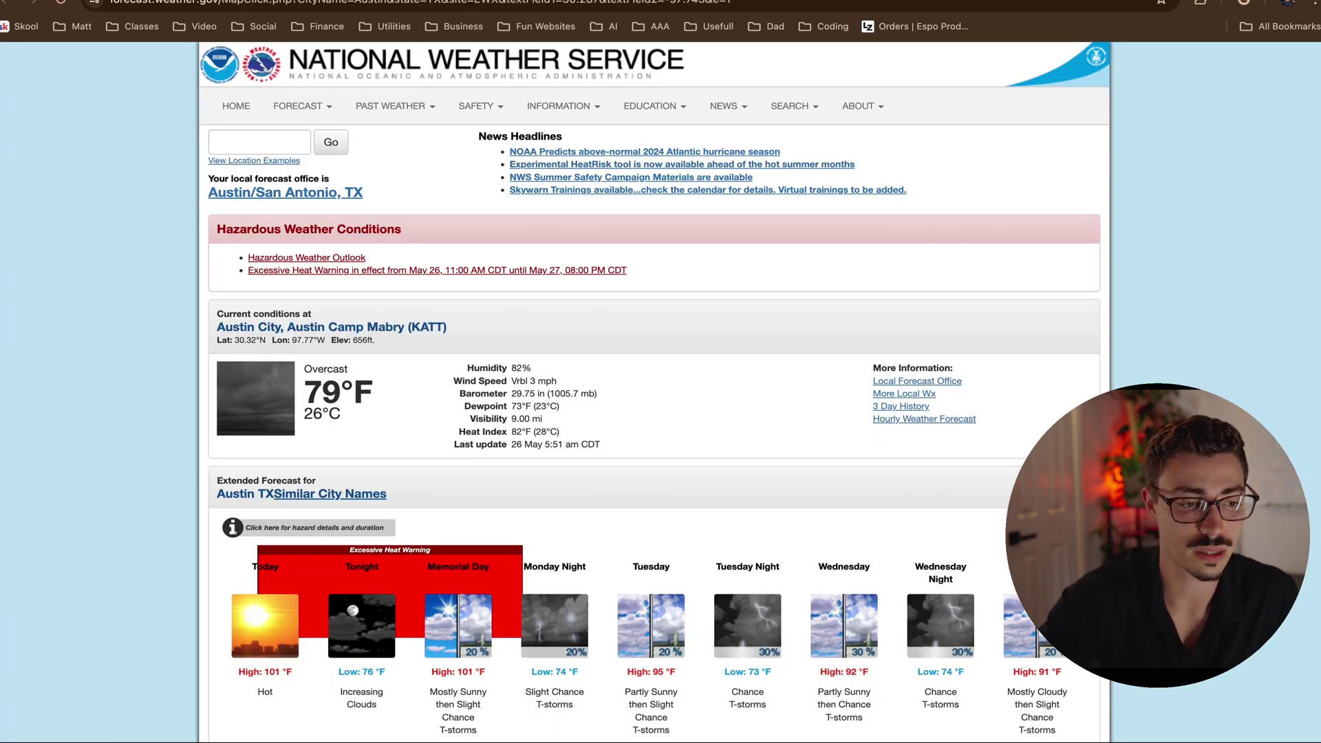
key(super+w)
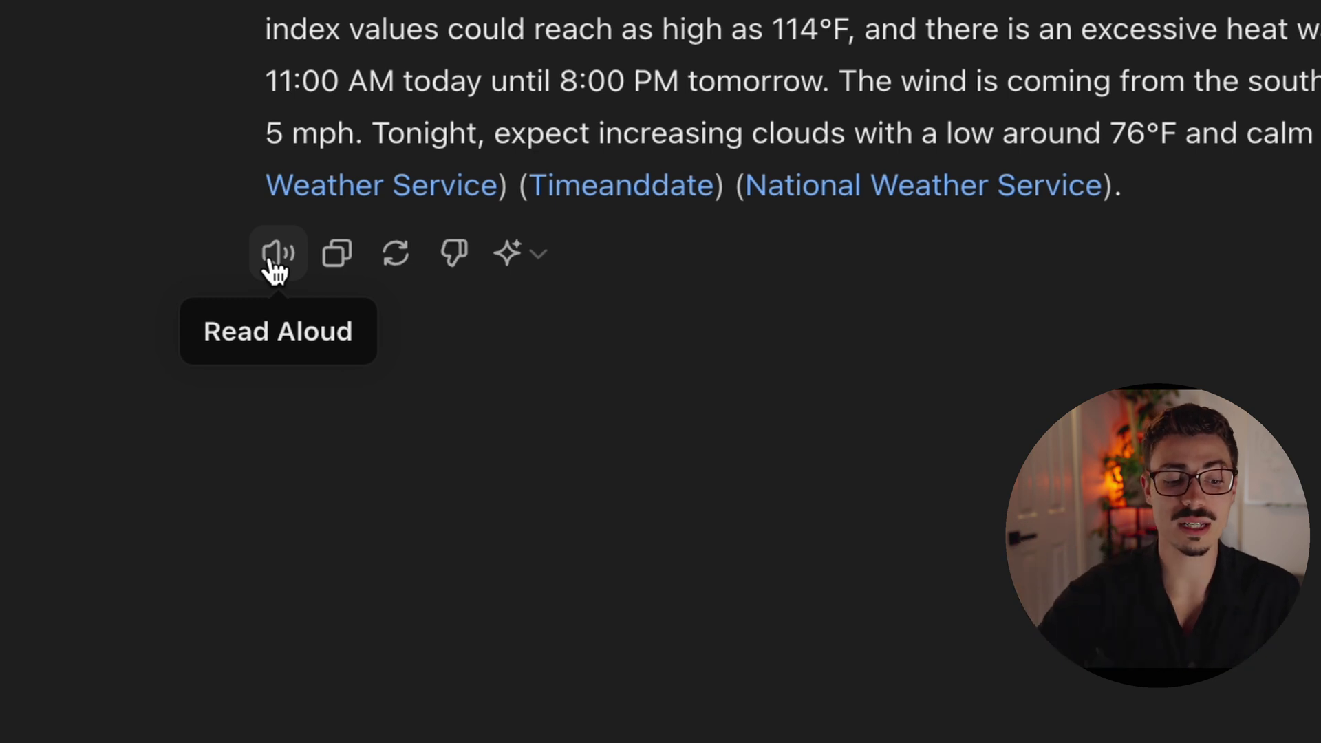
- Play the Austin weather reply aloud, stop it, copy the reply, and select its last lines
click(275, 268)
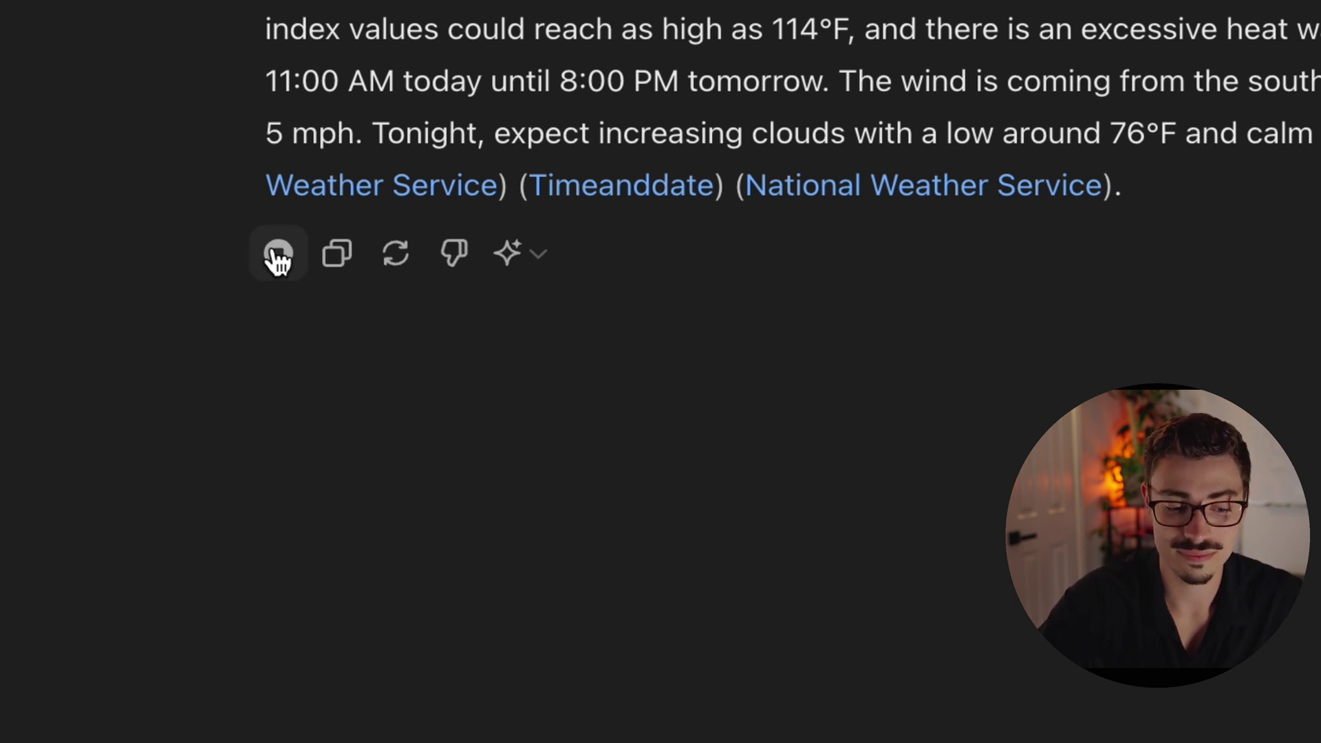
click(279, 262)
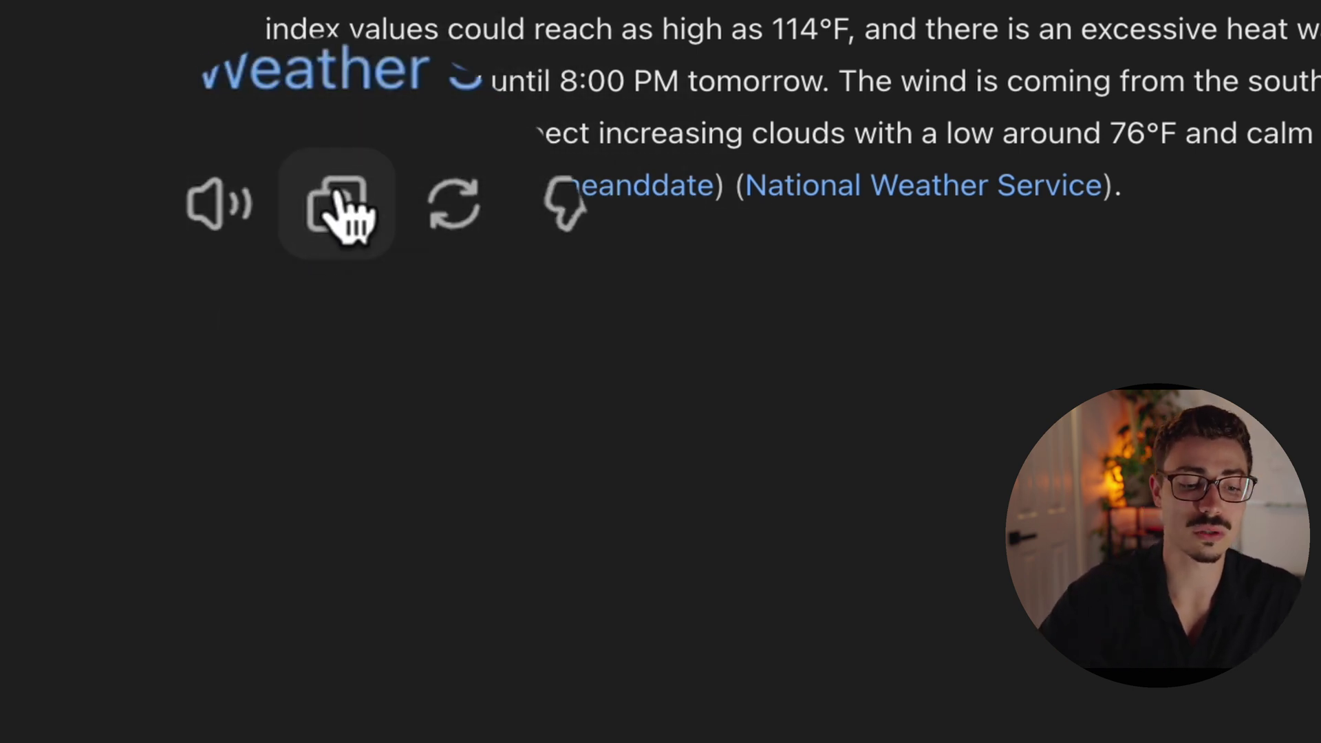
click(336, 253)
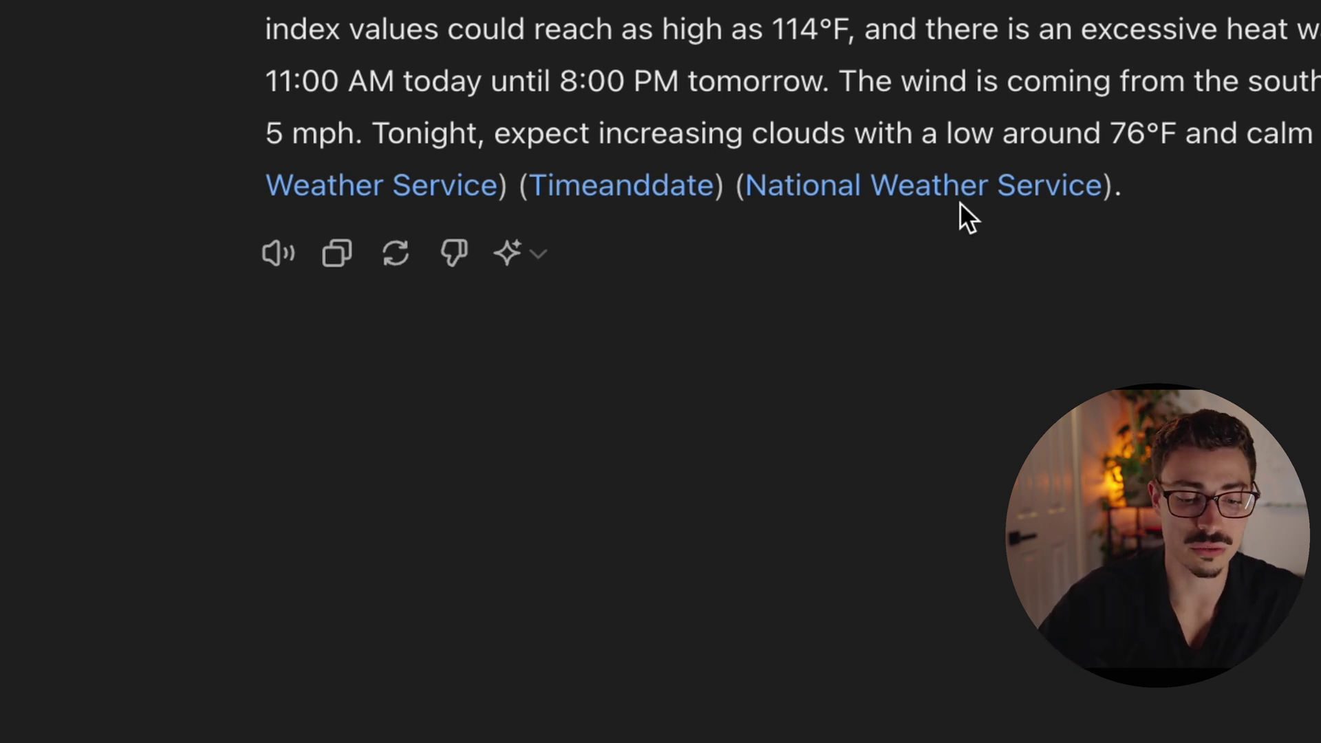
drag(1162, 192, 508, 77)
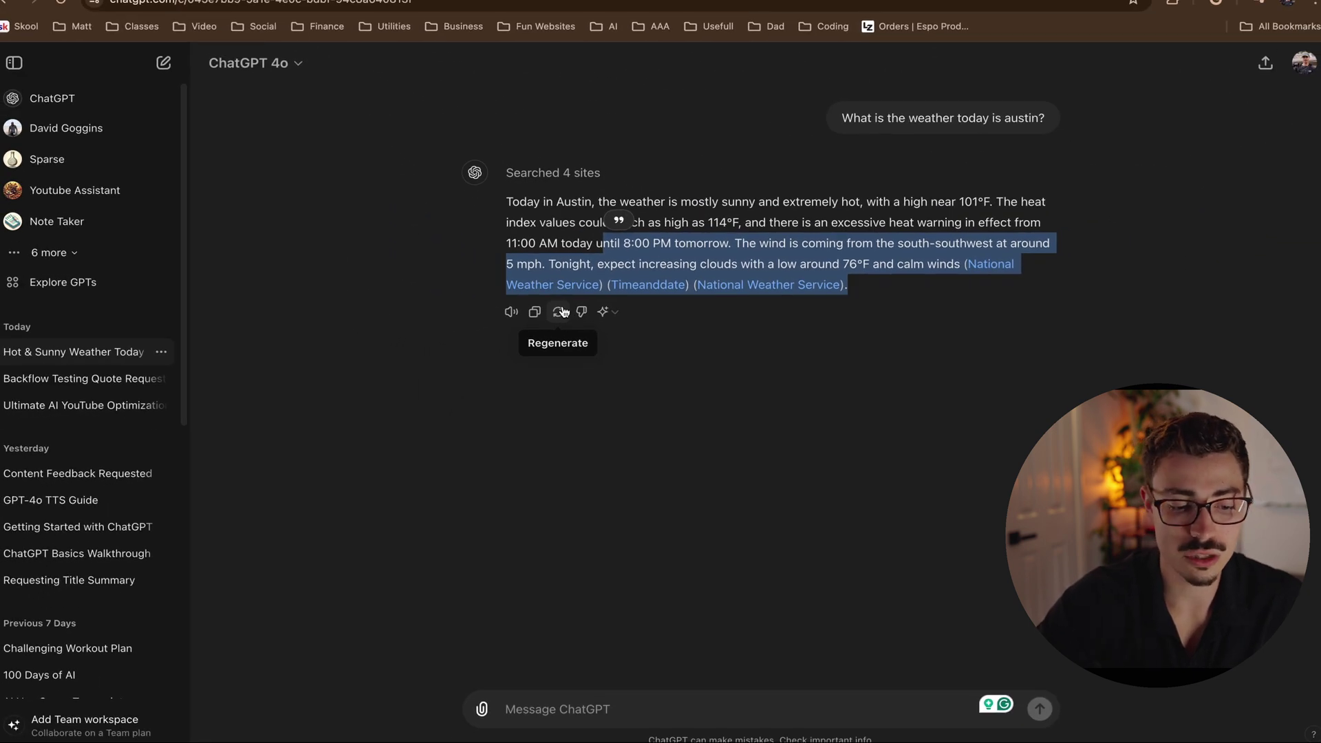
- Regenerate the weather answer into version 2/2, then select and clear its heat-precautions text
click(561, 312)
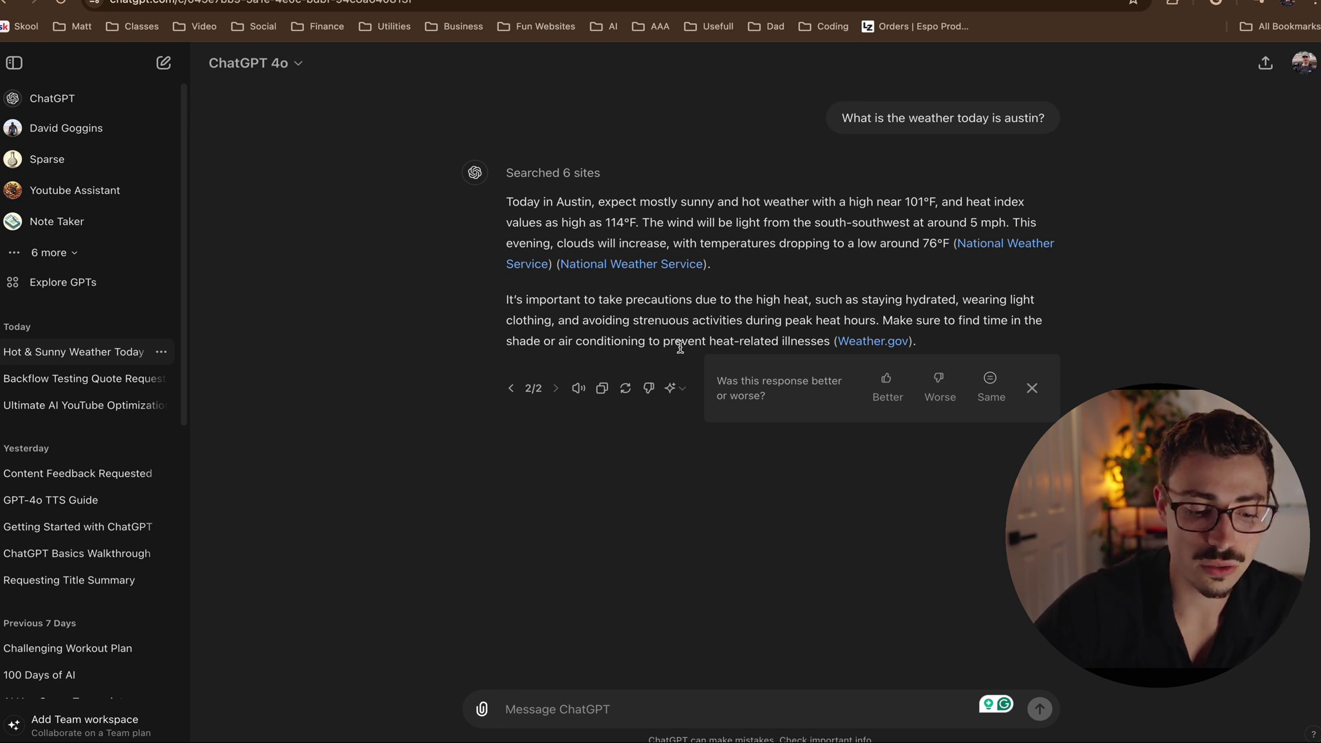
drag(688, 321, 519, 276)
click(656, 300)
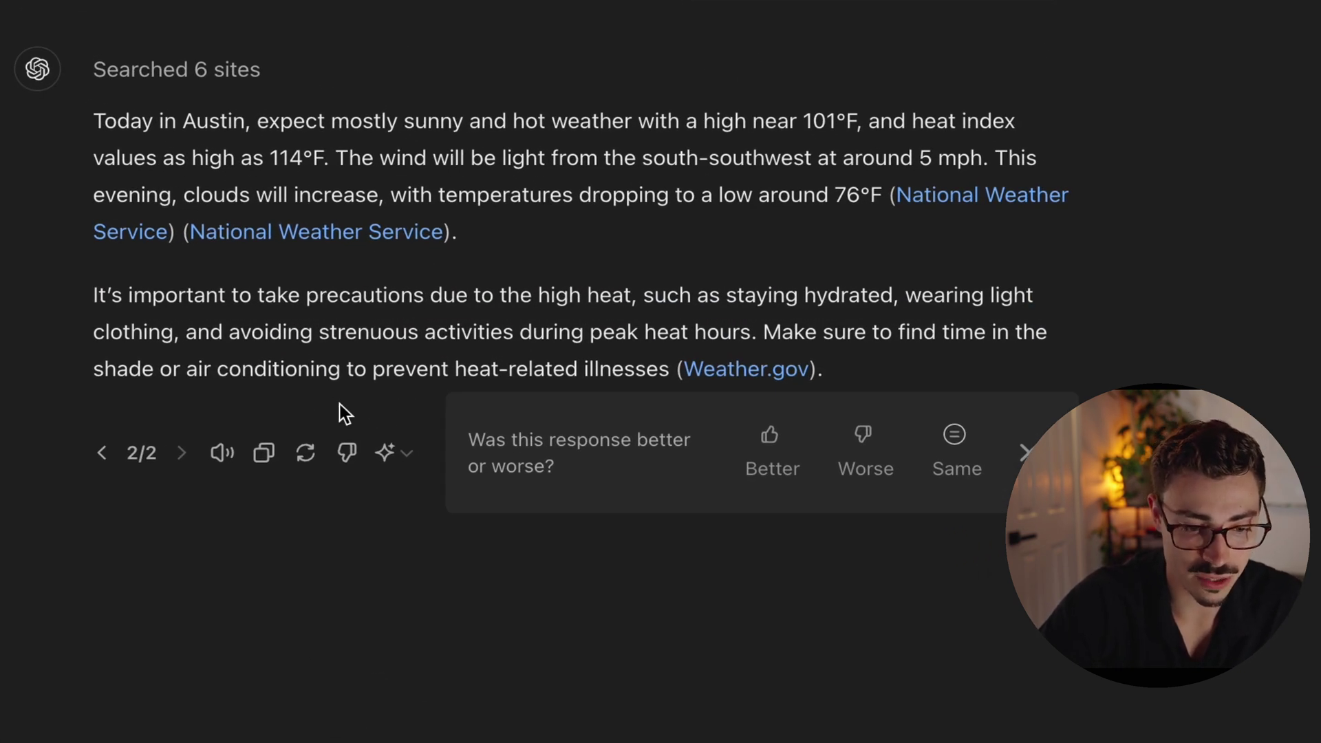
drag(93, 296, 542, 375)
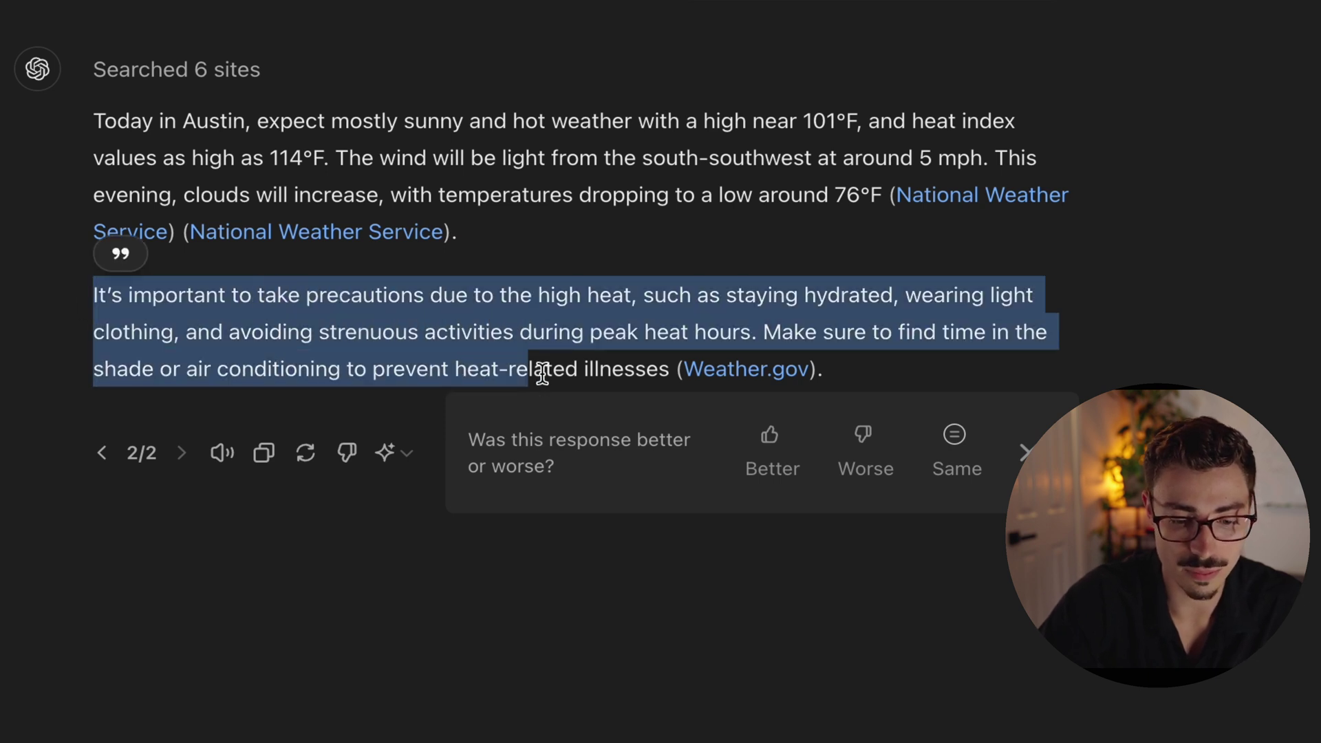
click(490, 326)
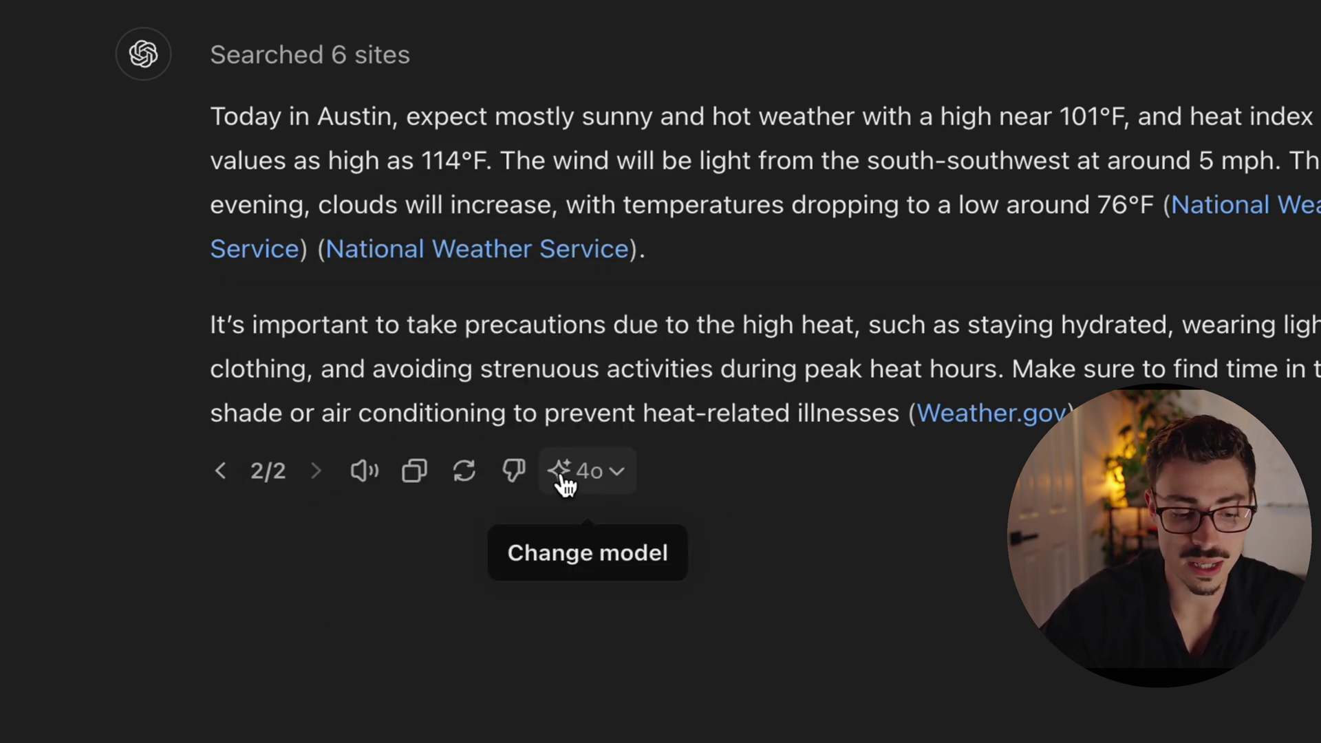
click(599, 474)
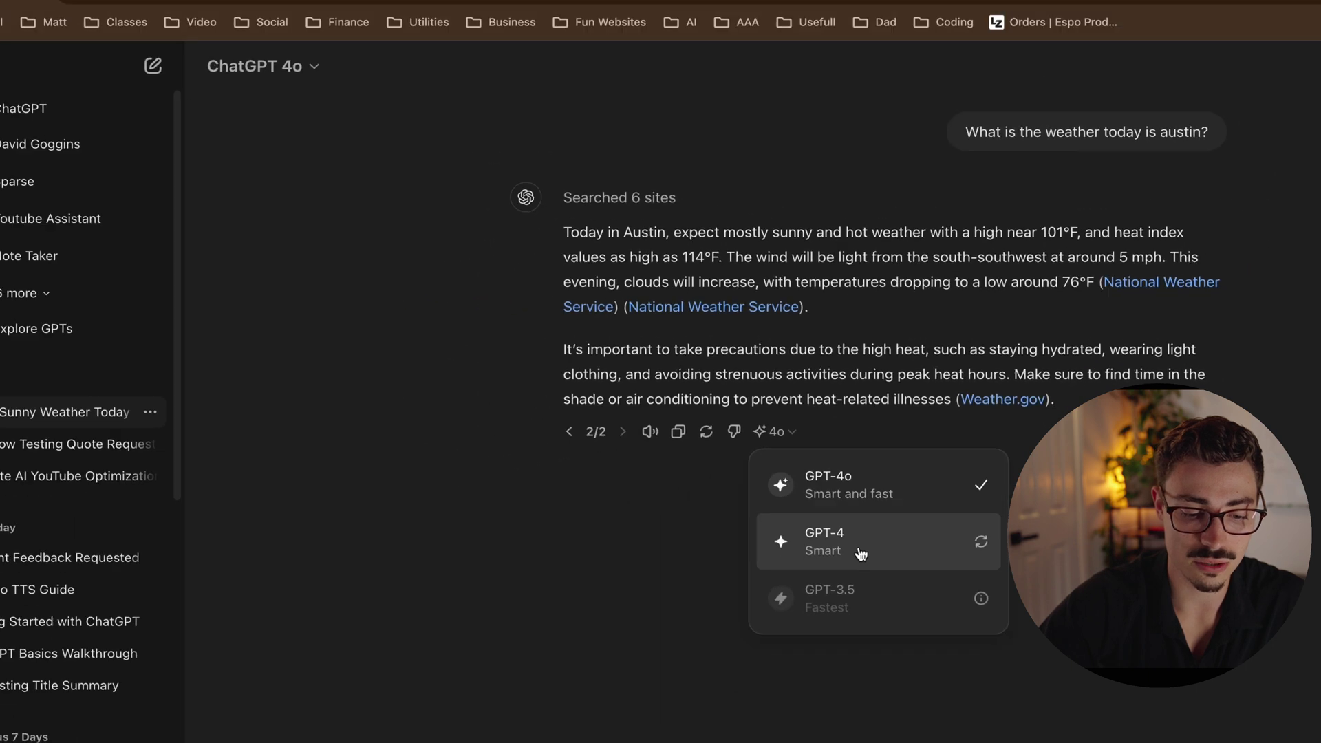
key(Escape)
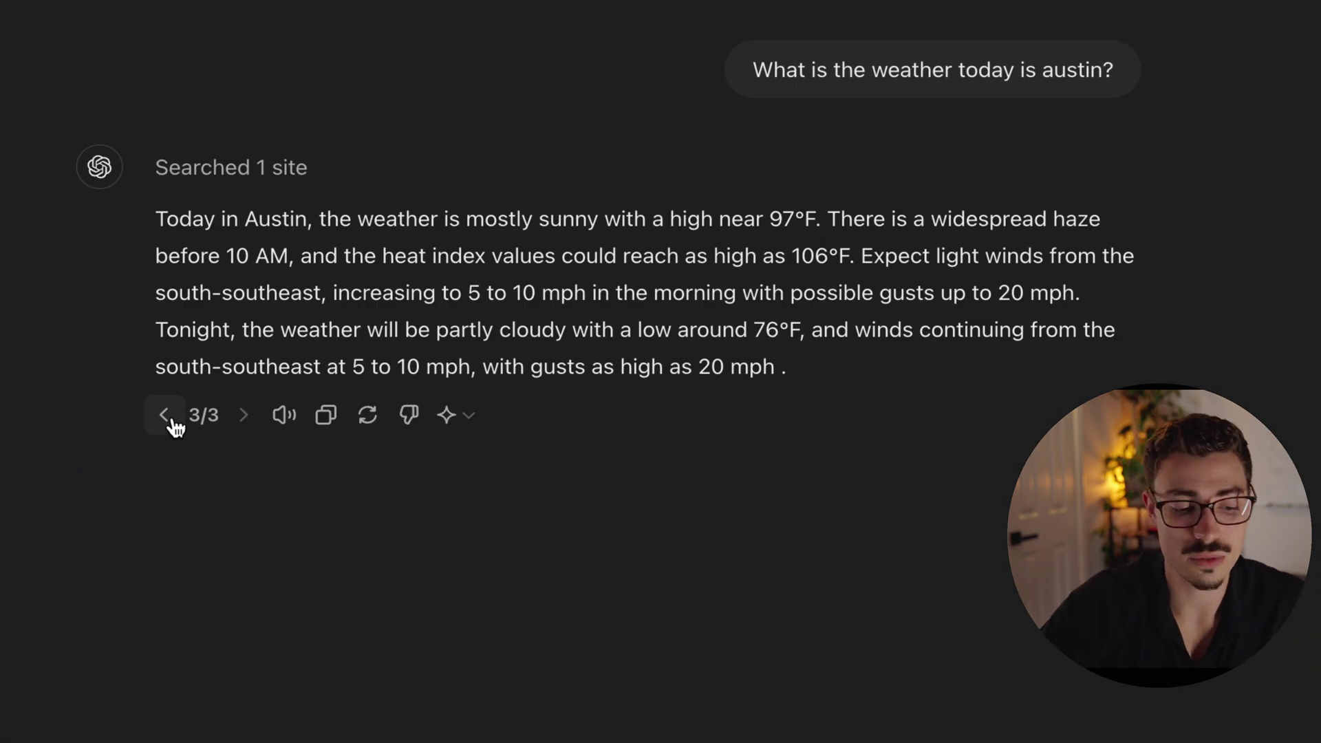
click(171, 418)
click(167, 514)
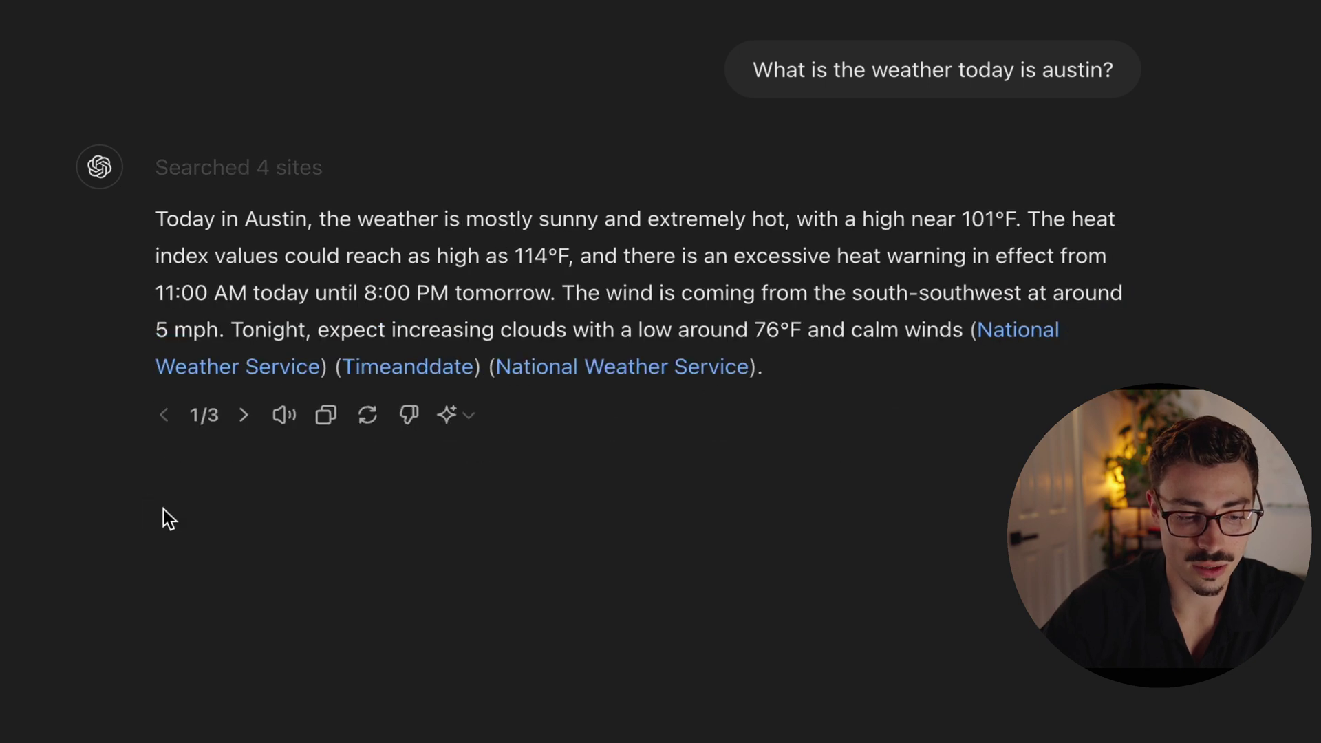
click(243, 415)
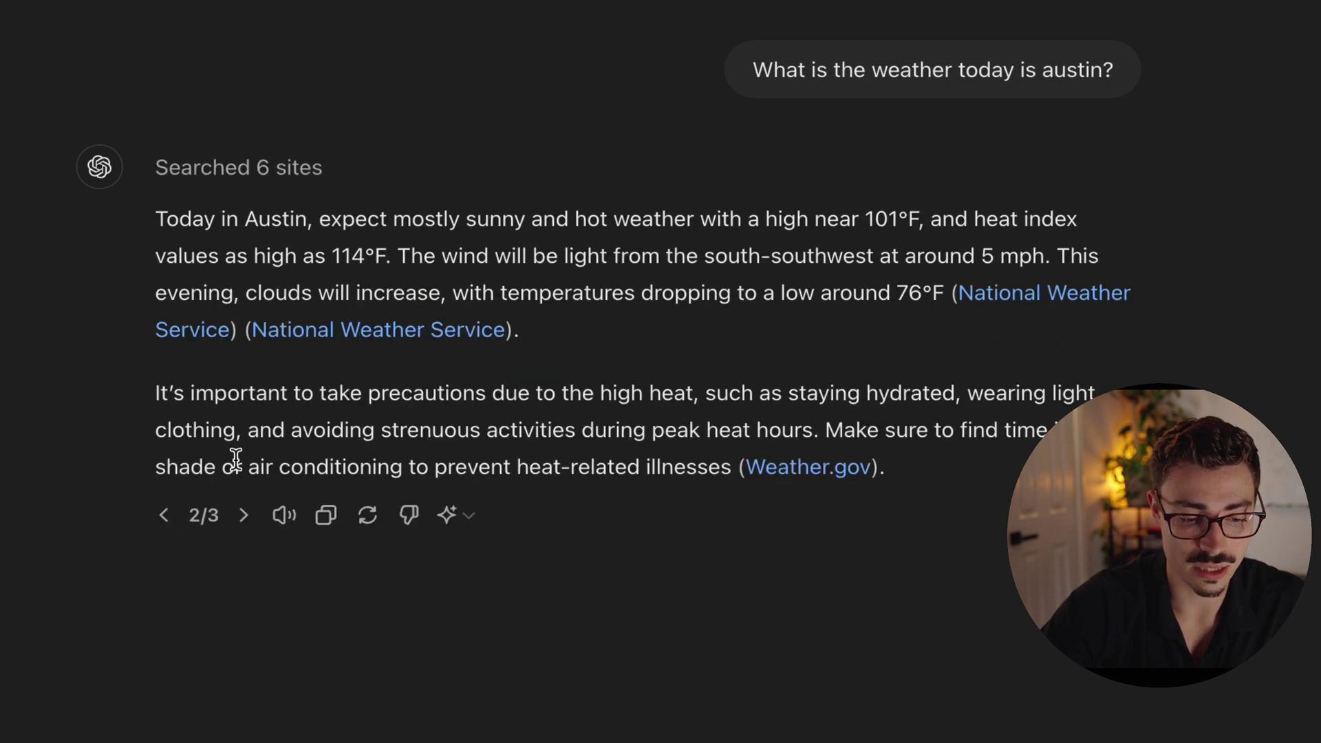
click(243, 515)
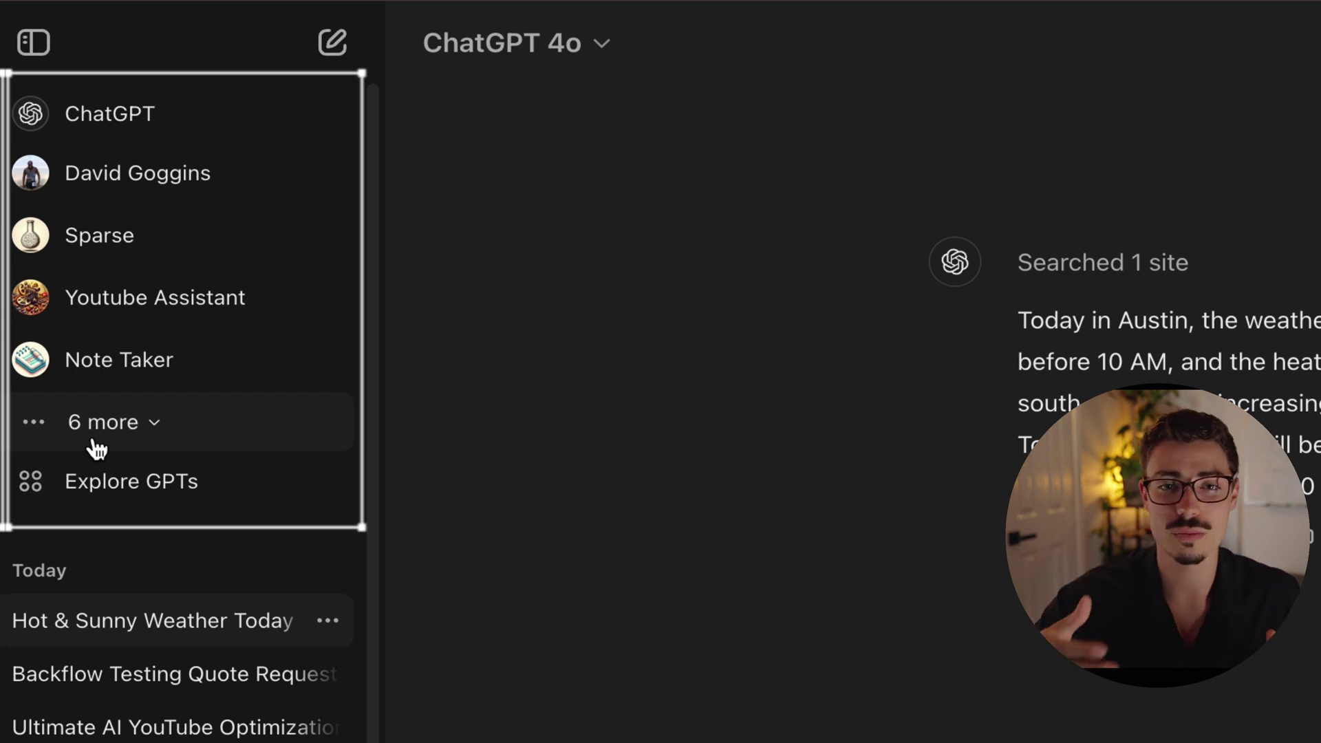
- Expand the sidebar's '6 more' GPTs to reveal Thought Organizer and Convert Anything
click(93, 445)
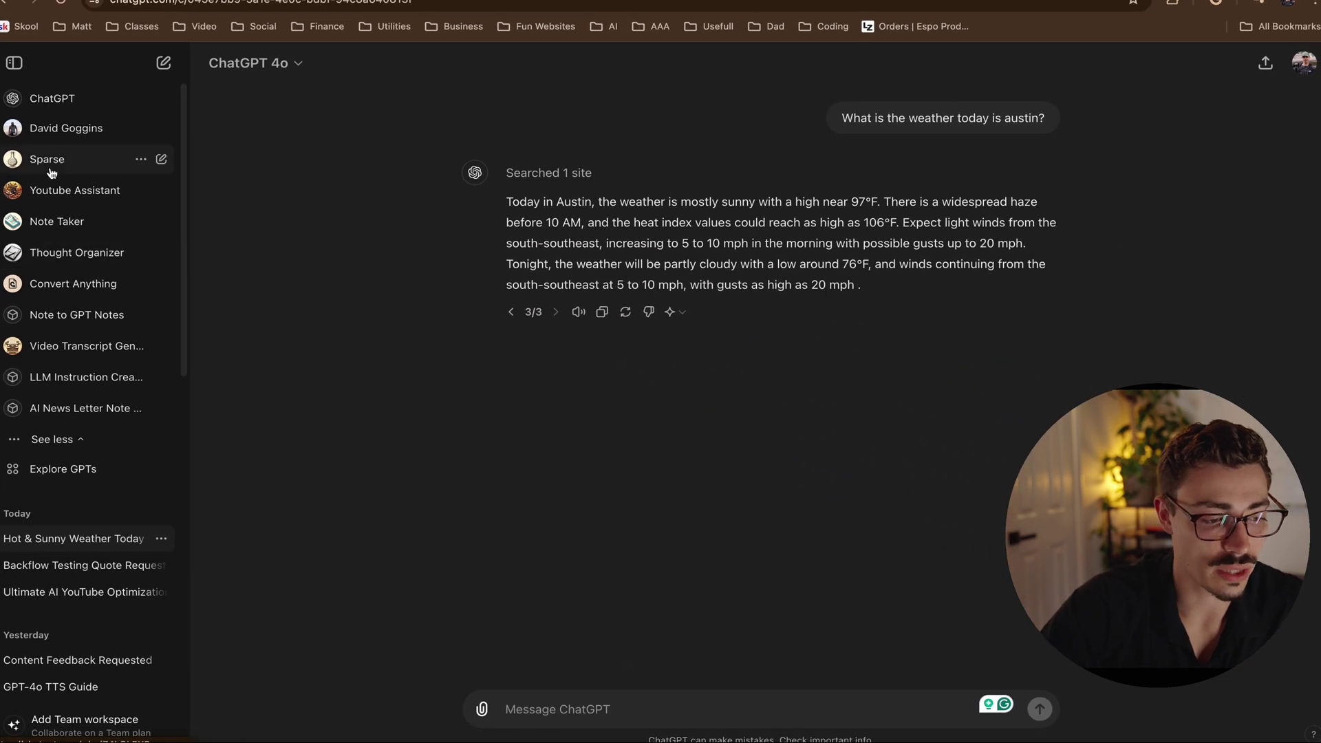
- Ask the David Goggins GPT "Give me my workout" for a full-body workout plan
click(67, 129)
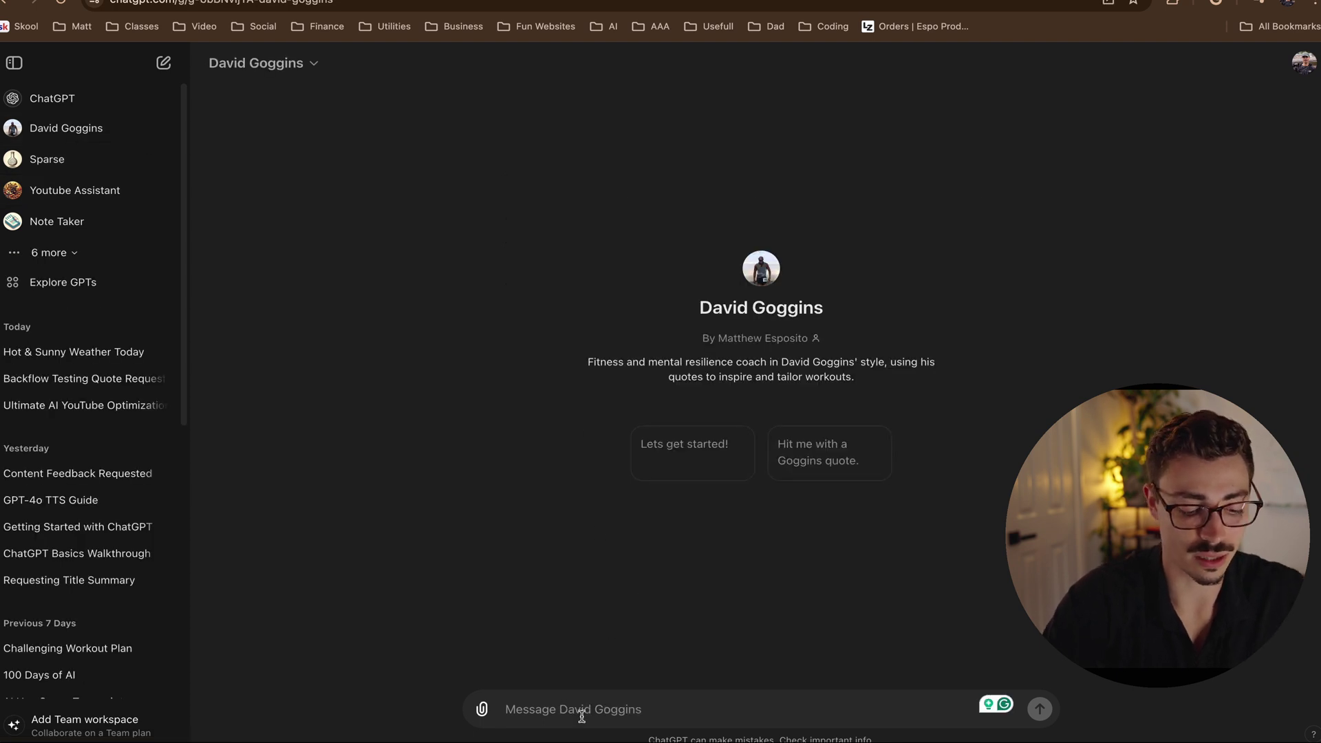
text(Give me my workout)
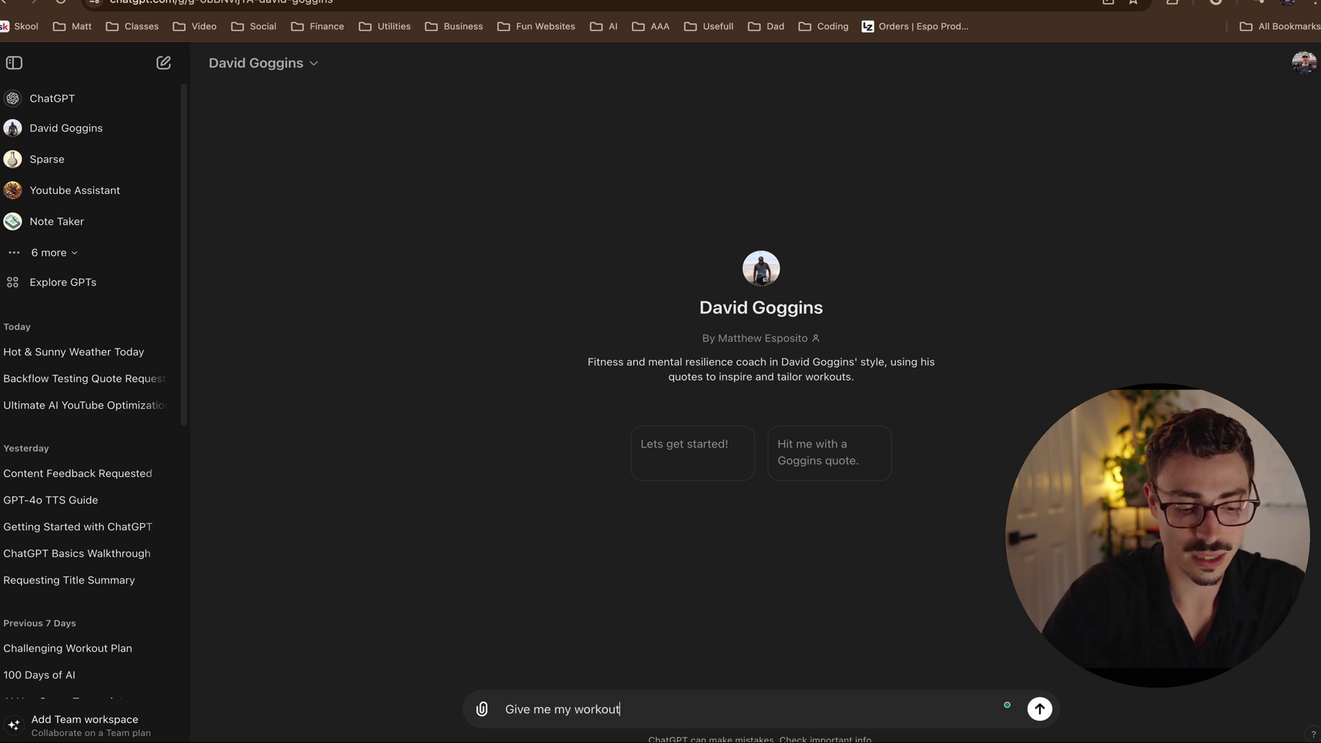
key(Return)
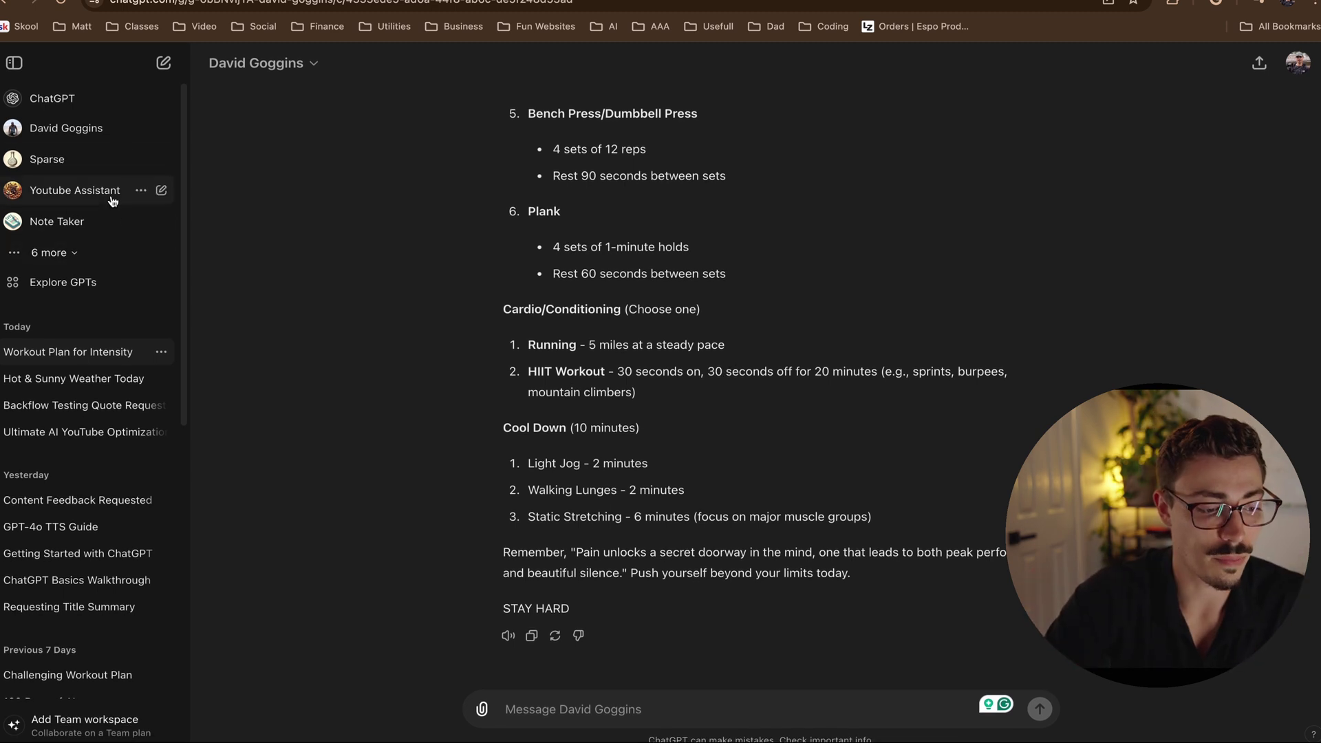
click(63, 282)
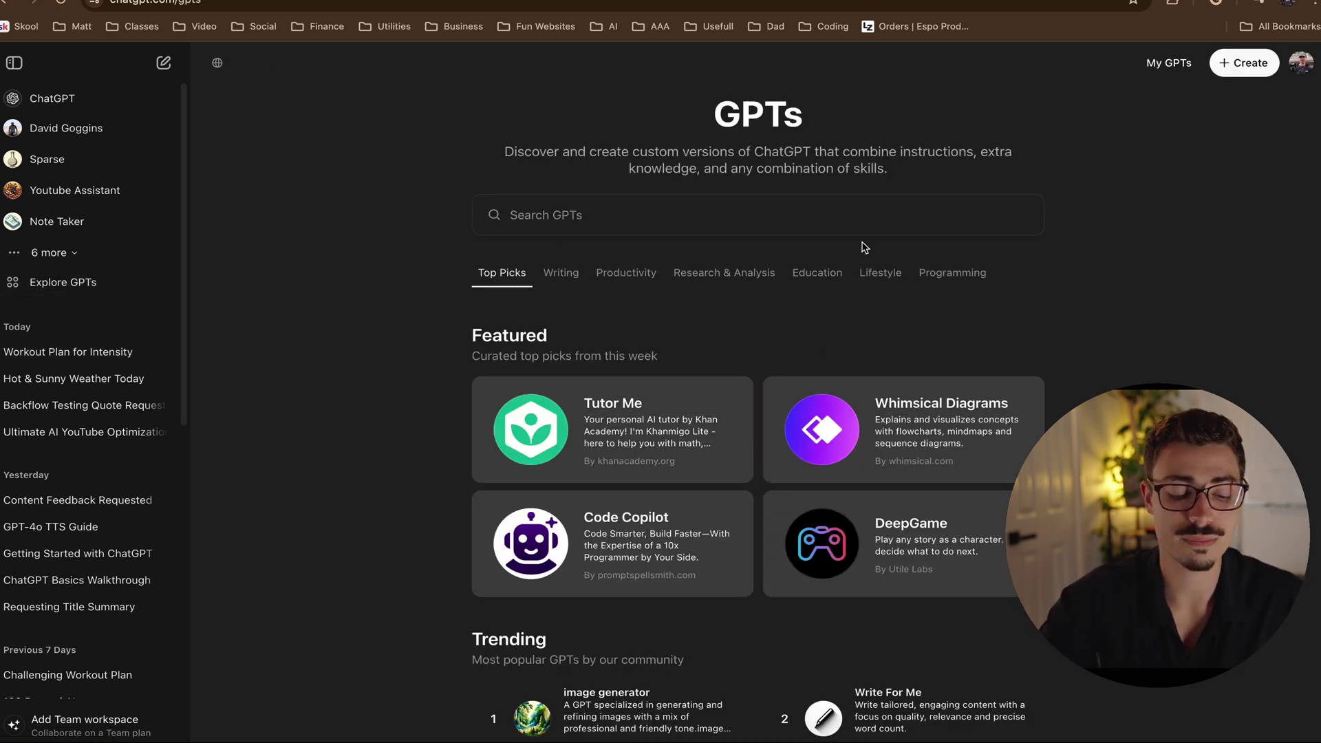
- Scroll through the GPT catalogue's Featured, Trending and category listings
scroll(864, 247, down, 5)
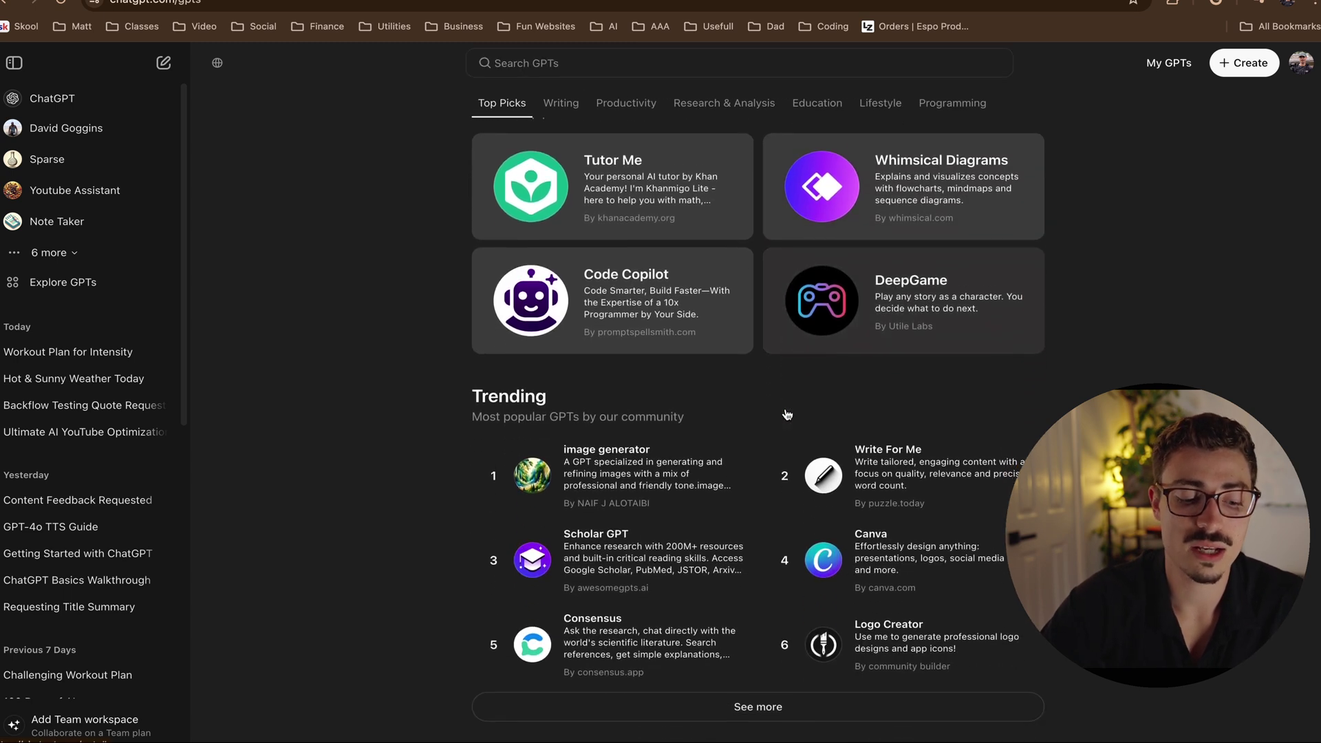
scroll(788, 413, up, 4)
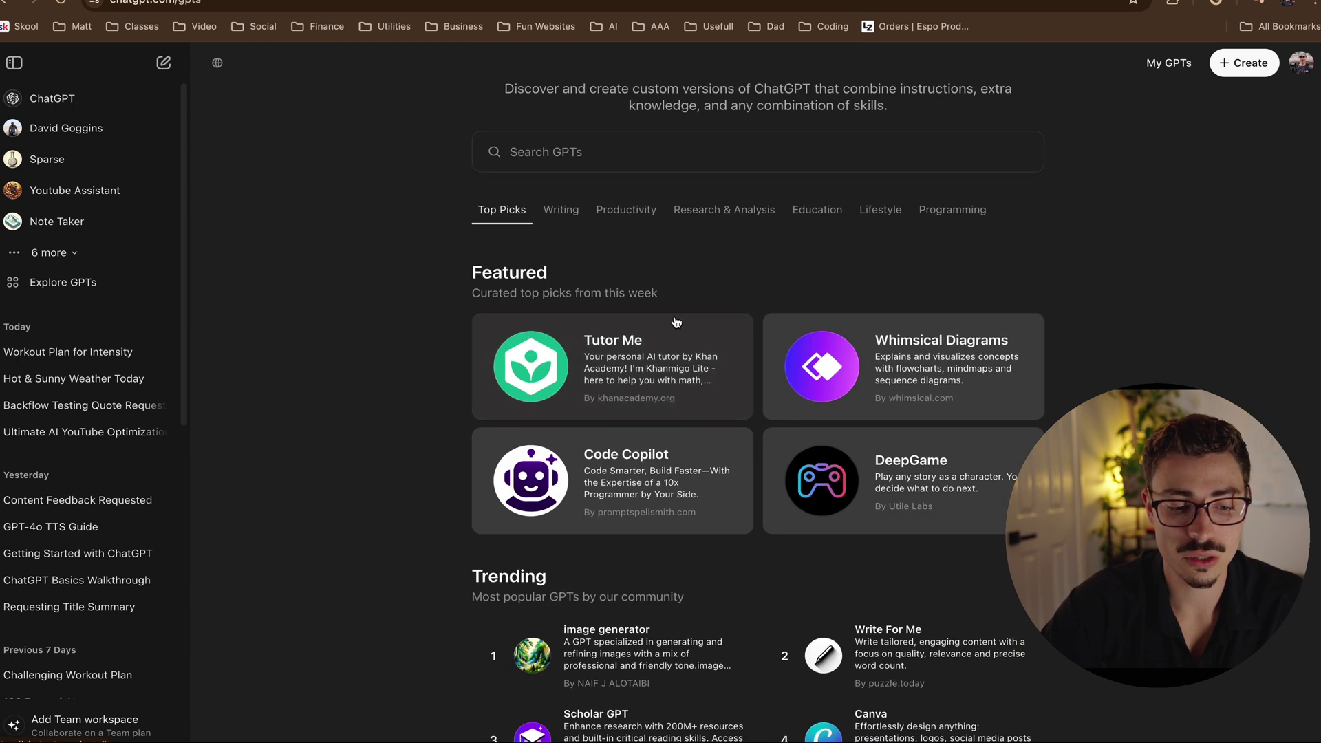
scroll(867, 342, up, 2)
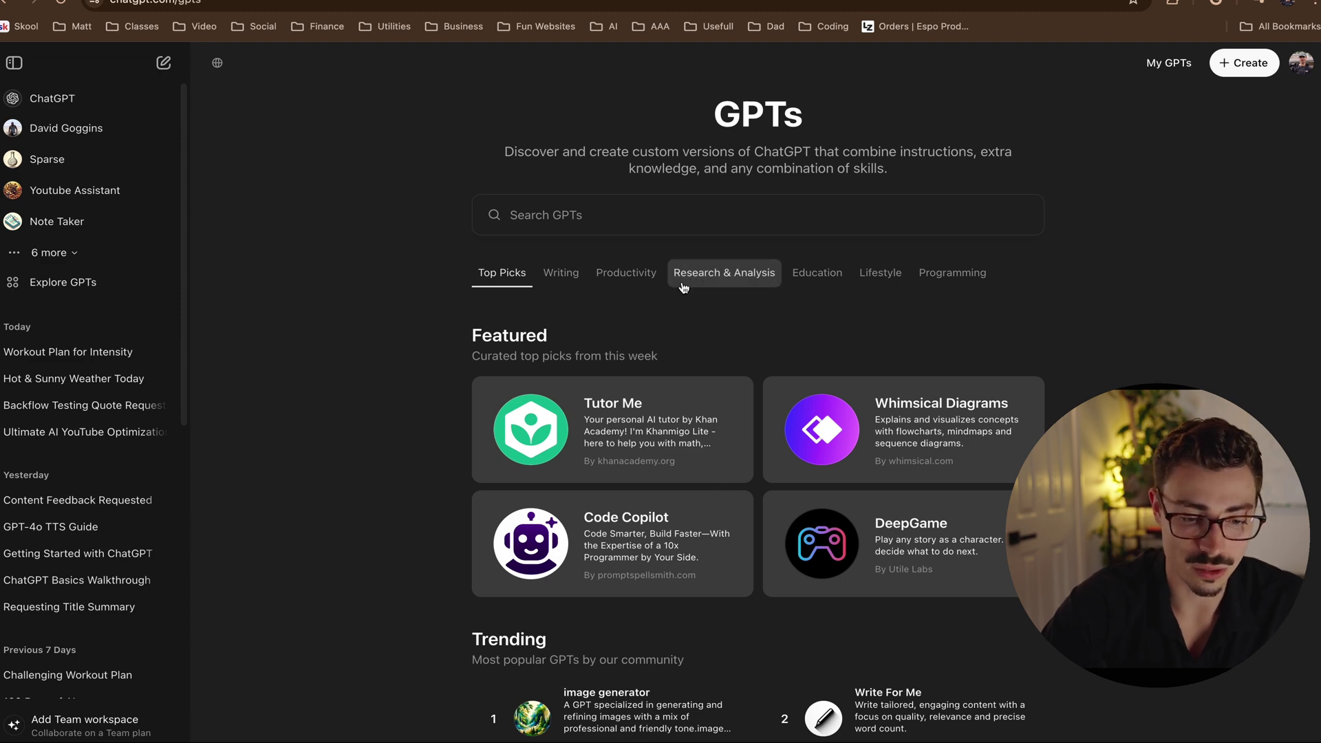
scroll(683, 283, down, 8)
scroll(683, 284, down, 15)
scroll(625, 220, up, 20)
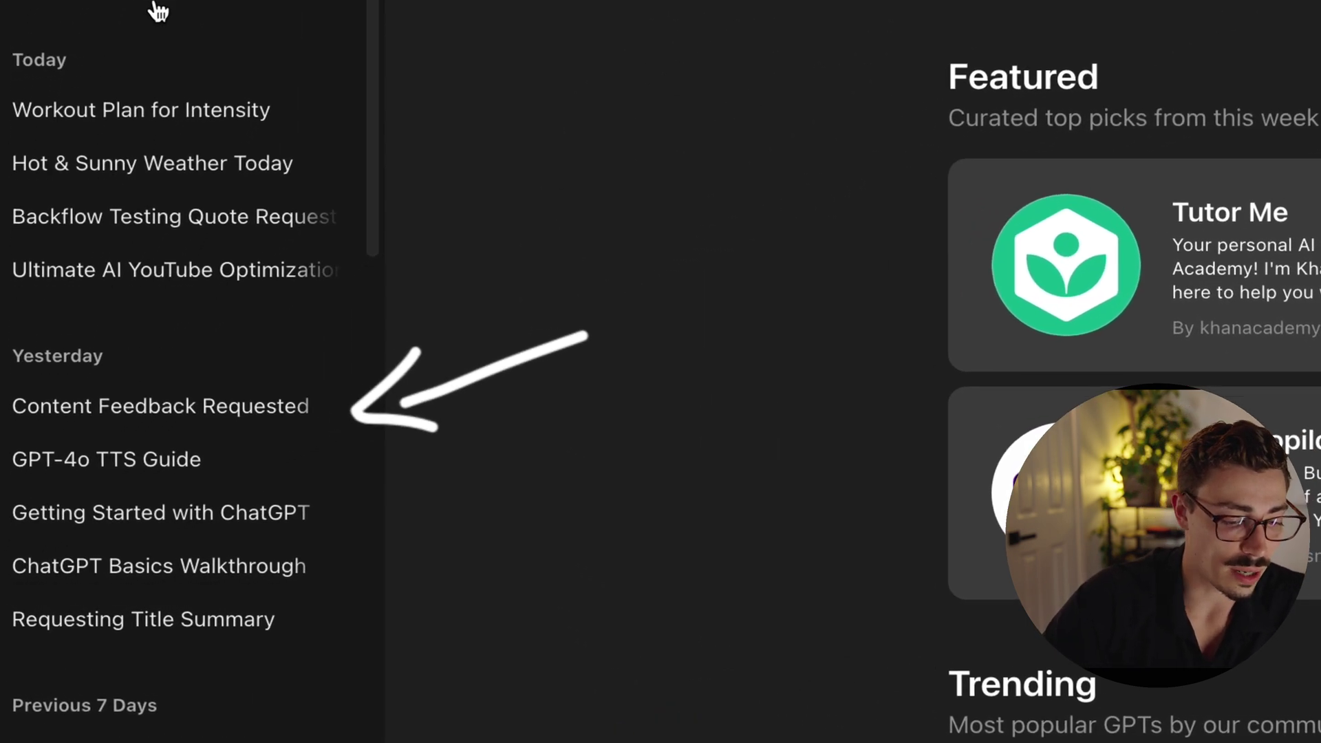
scroll(158, 11, down, 2)
scroll(214, 218, down, 2)
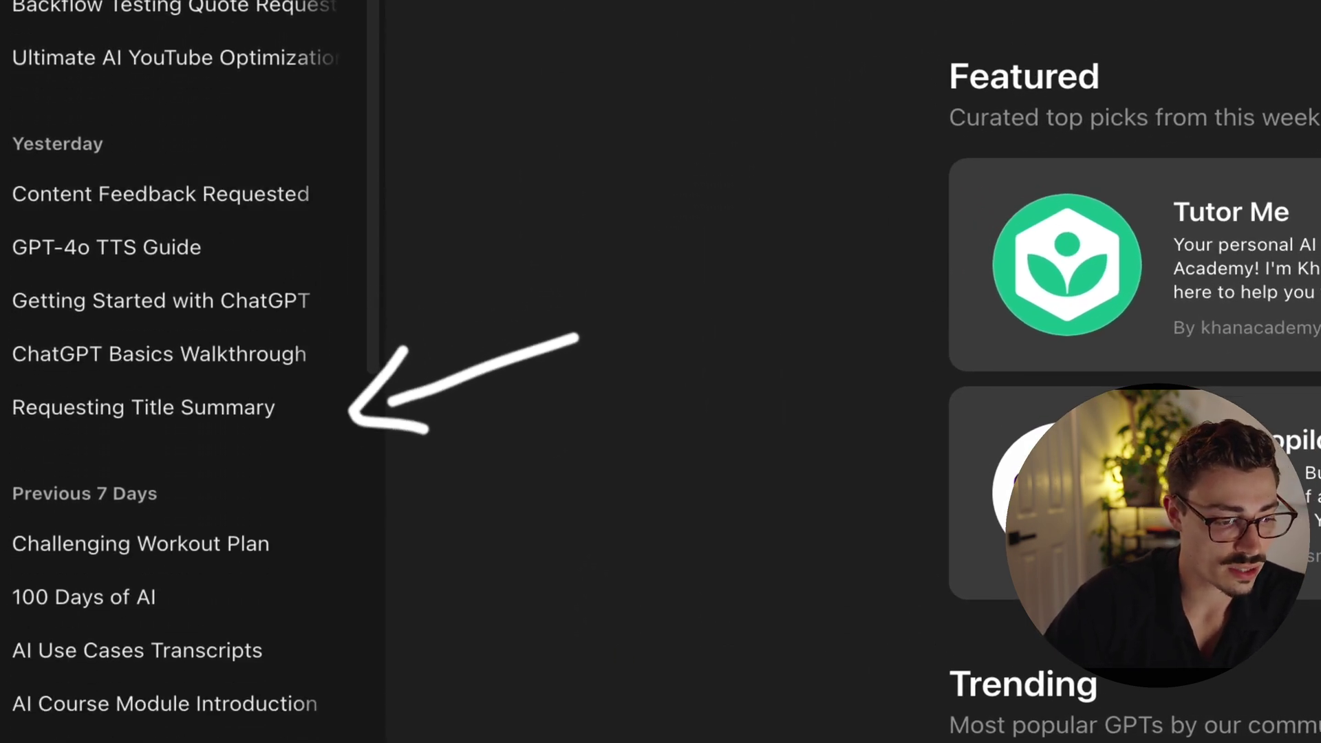
scroll(104, 303, down, 2)
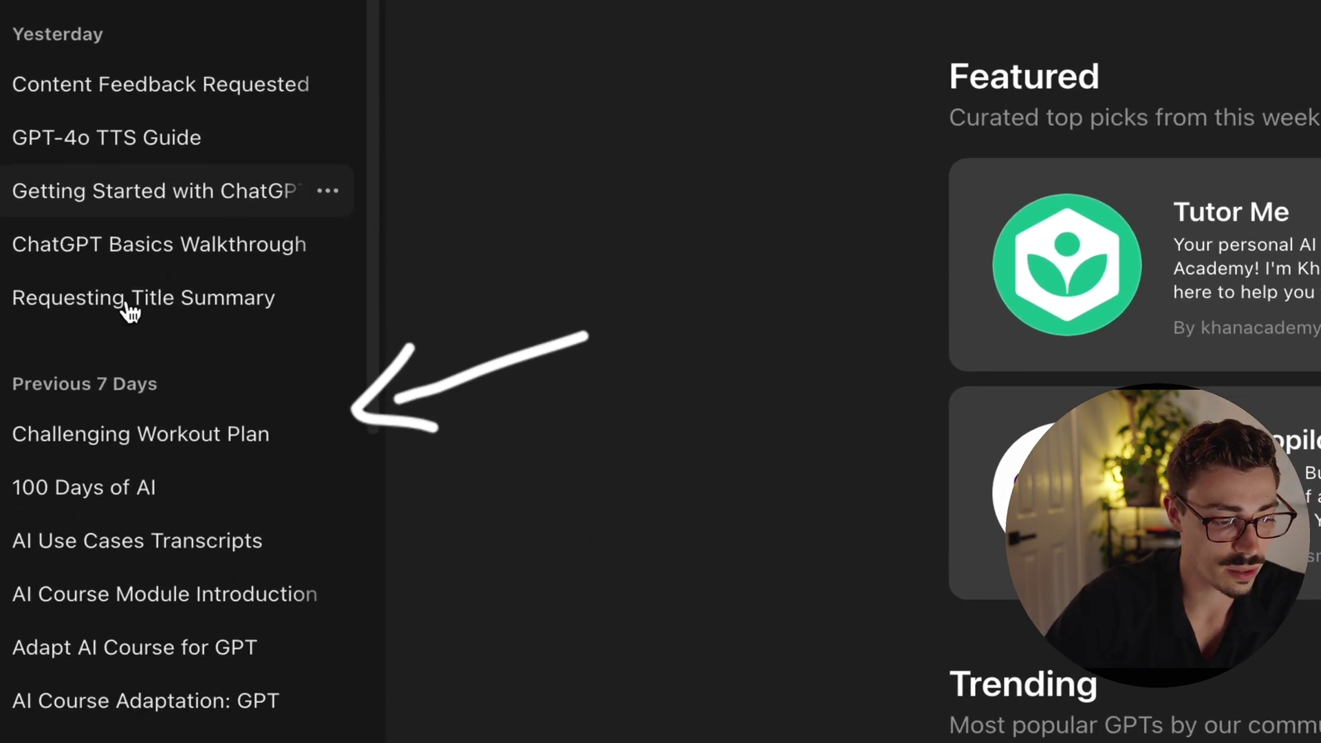
scroll(127, 310, up, 6)
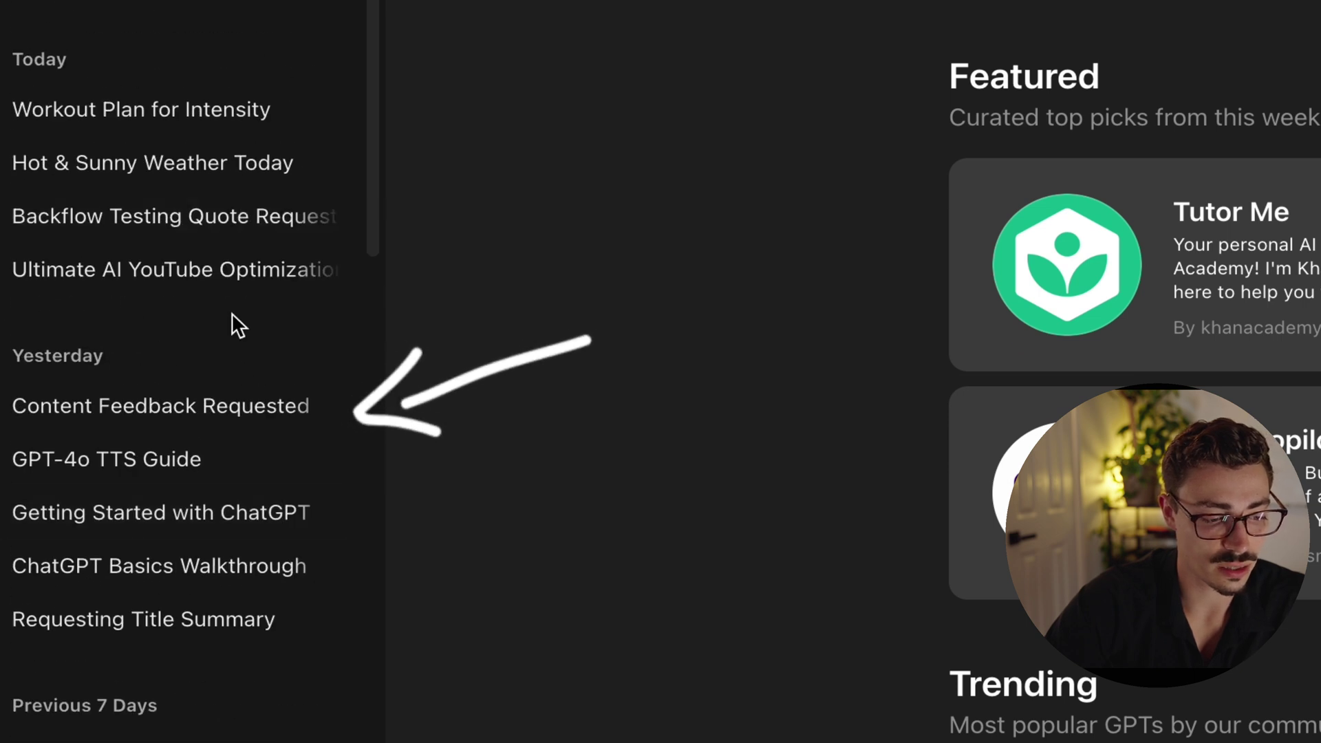
mouse_move(340, 217)
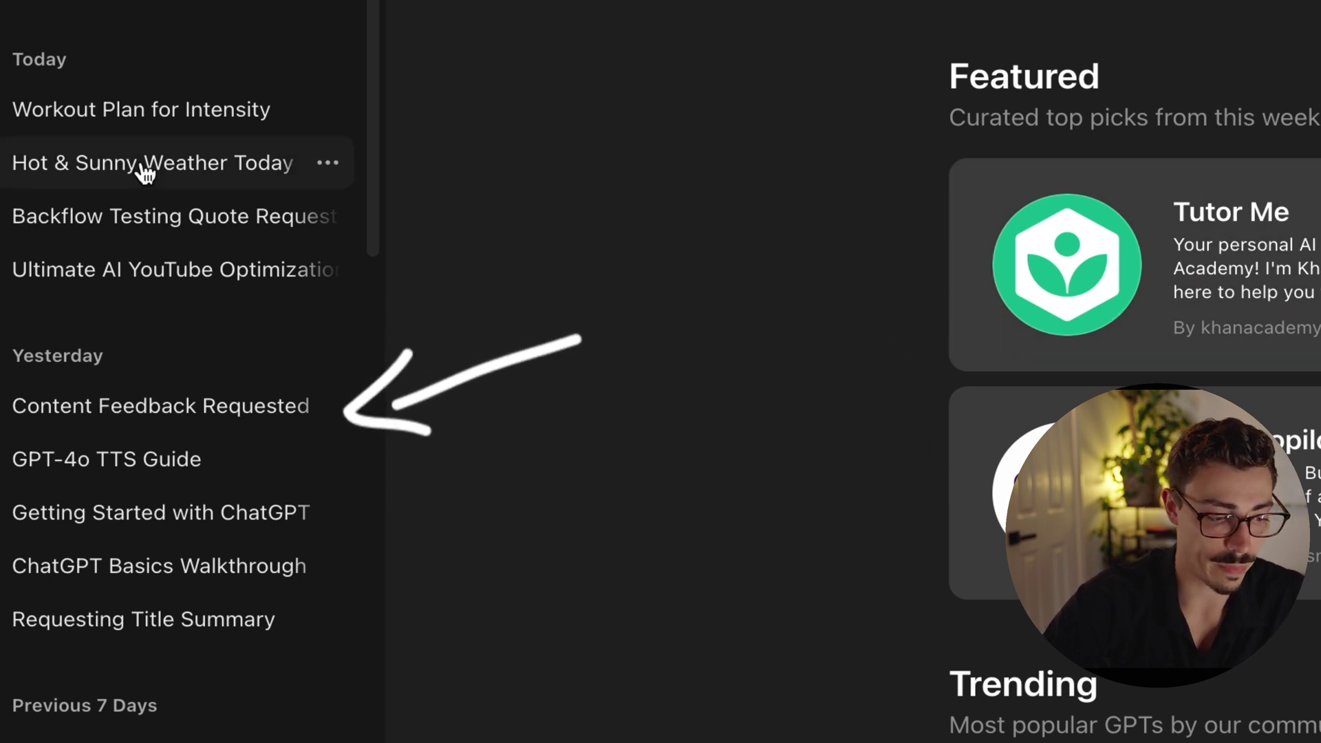
scroll(158, 451, down, 2)
scroll(136, 280, down, 3)
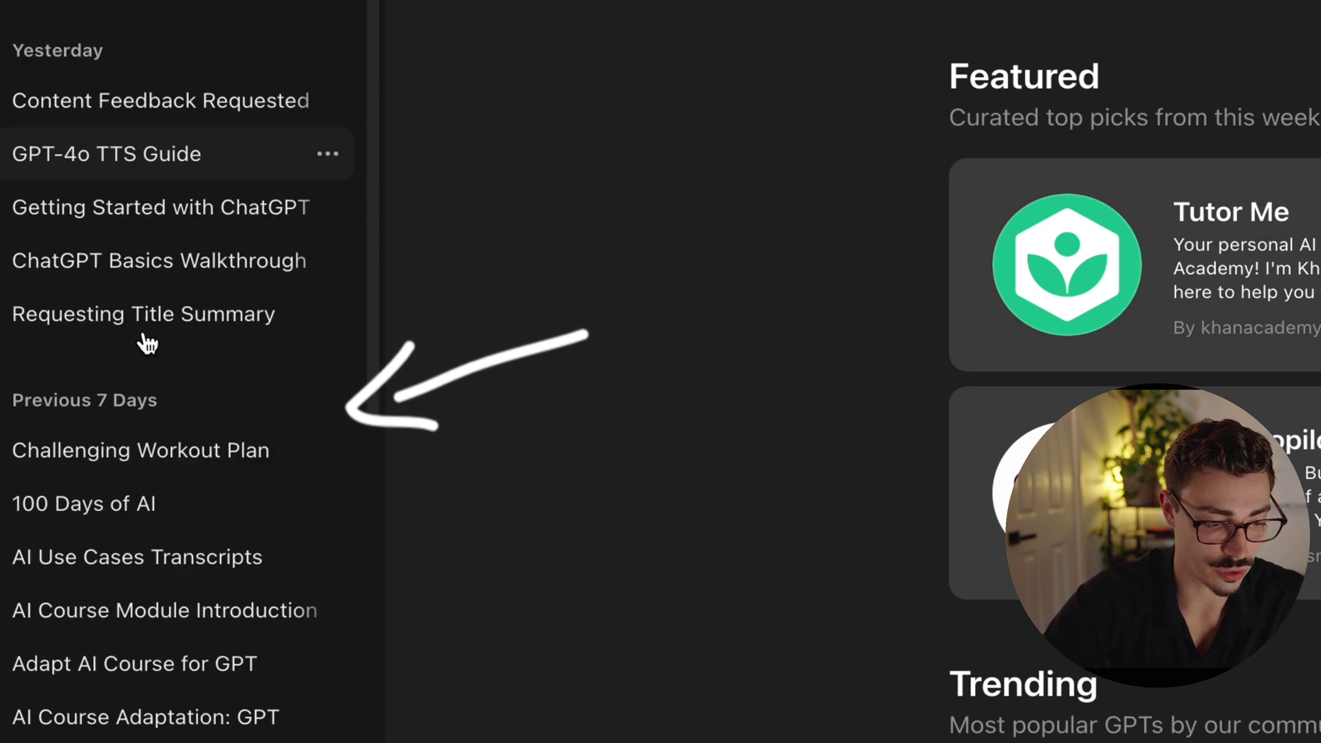
scroll(147, 336, up, 4)
scroll(216, 321, down, 5)
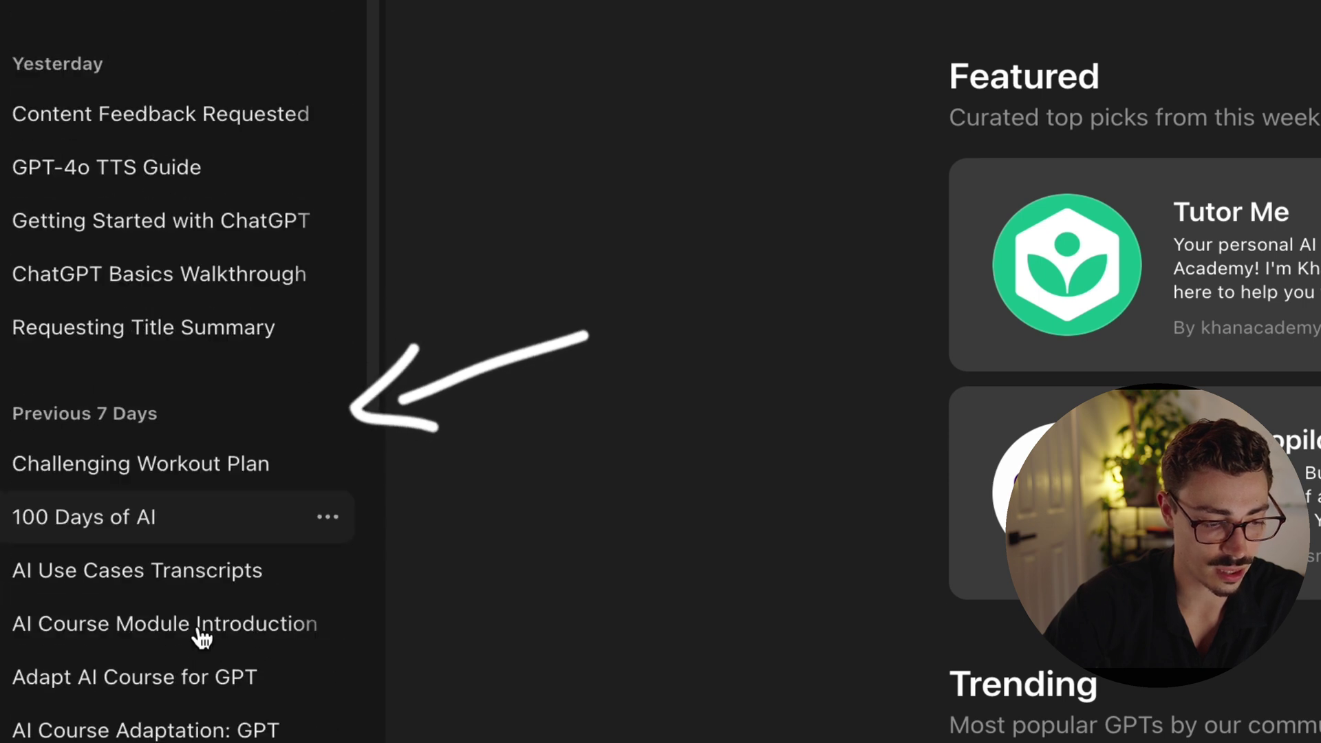
scroll(200, 634, up, 5)
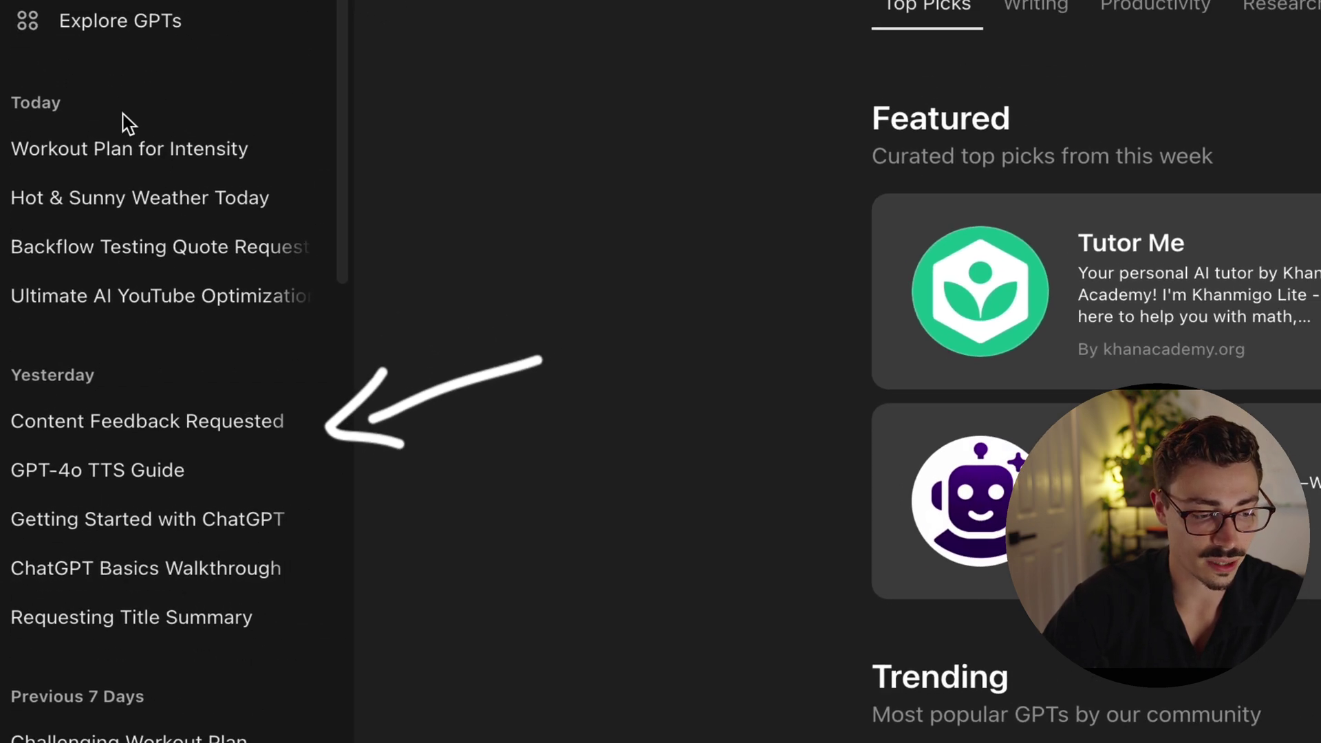
- Reopen 'Workout Plan for Intensity' from Today's history and scroll through its reply
click(110, 149)
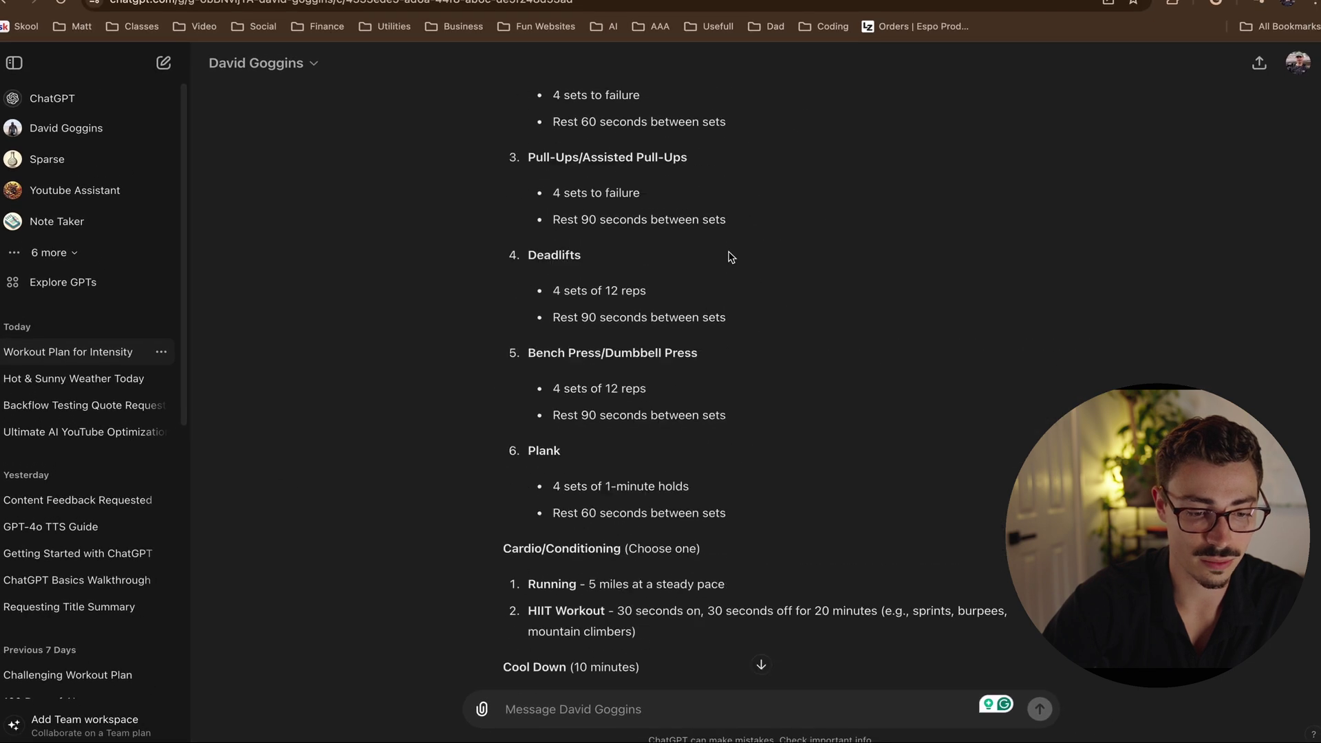
scroll(731, 257, up, 8)
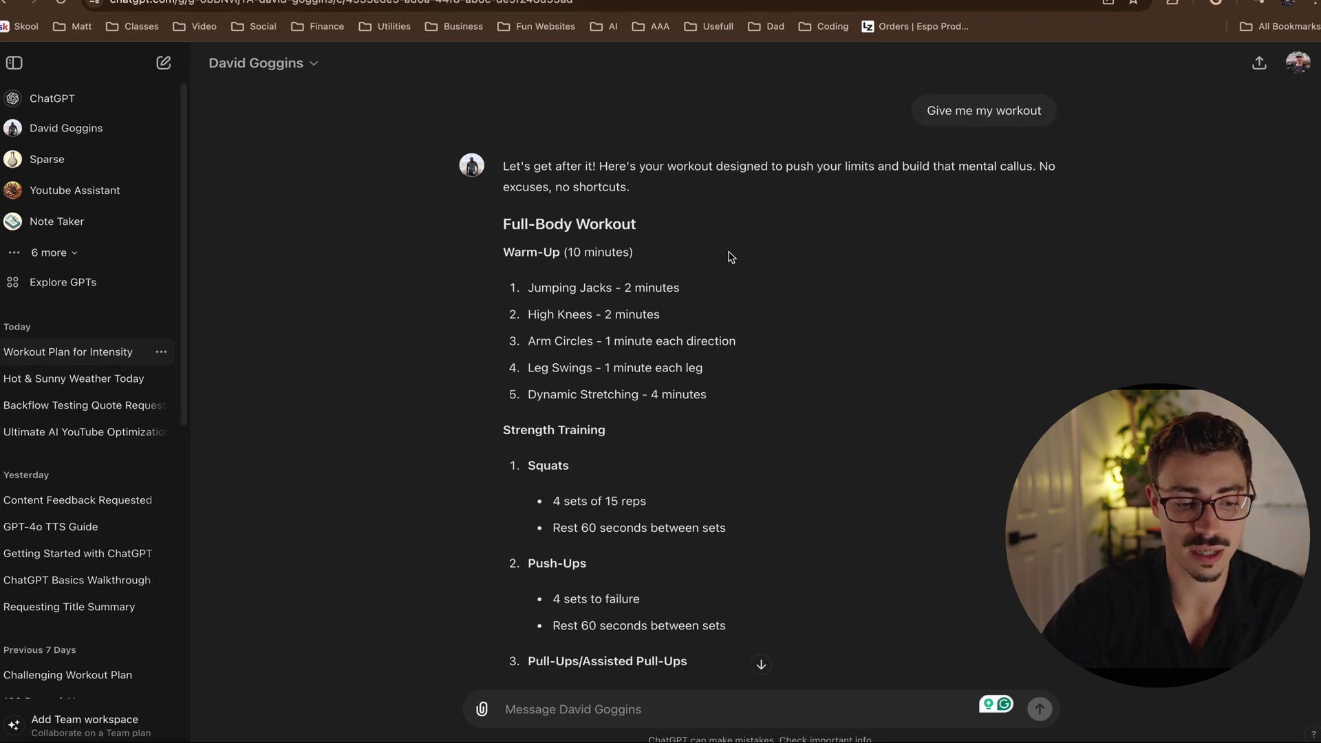
scroll(731, 257, down, 6)
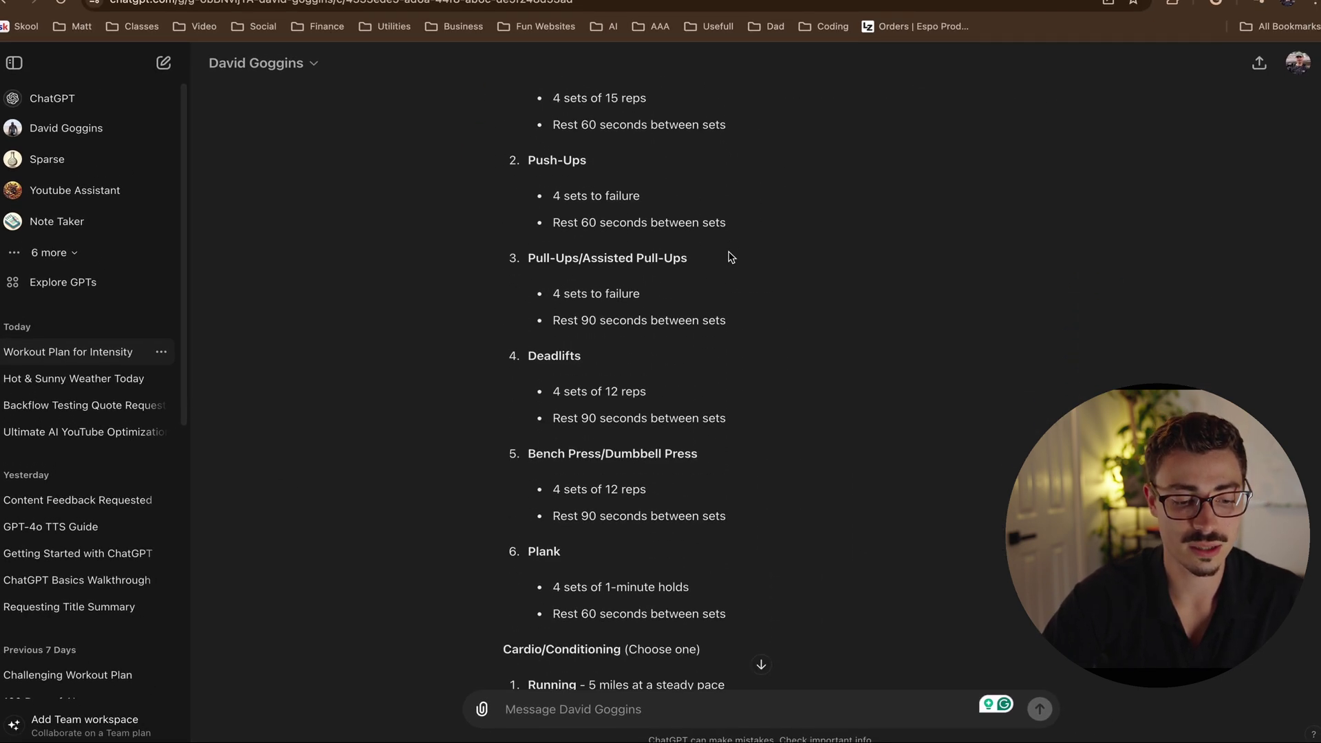
scroll(731, 257, up, 4)
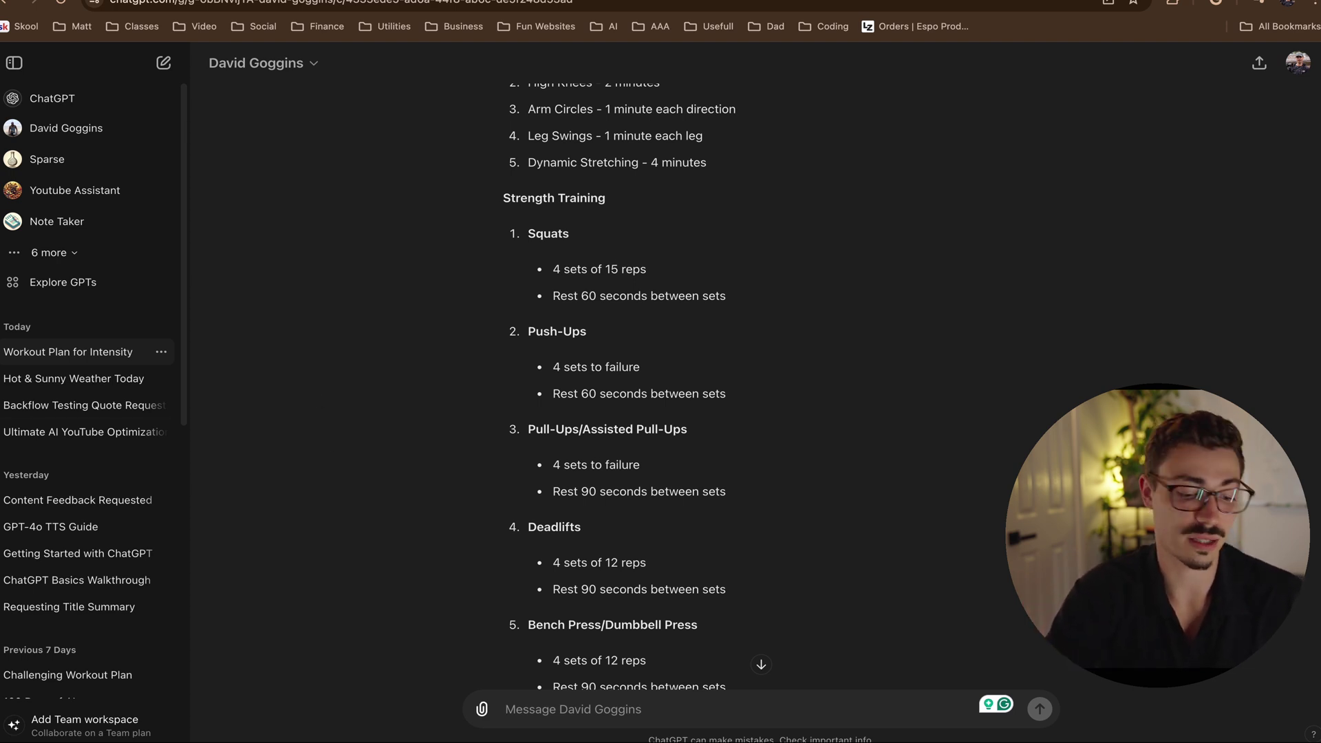
mouse_move(606, 731)
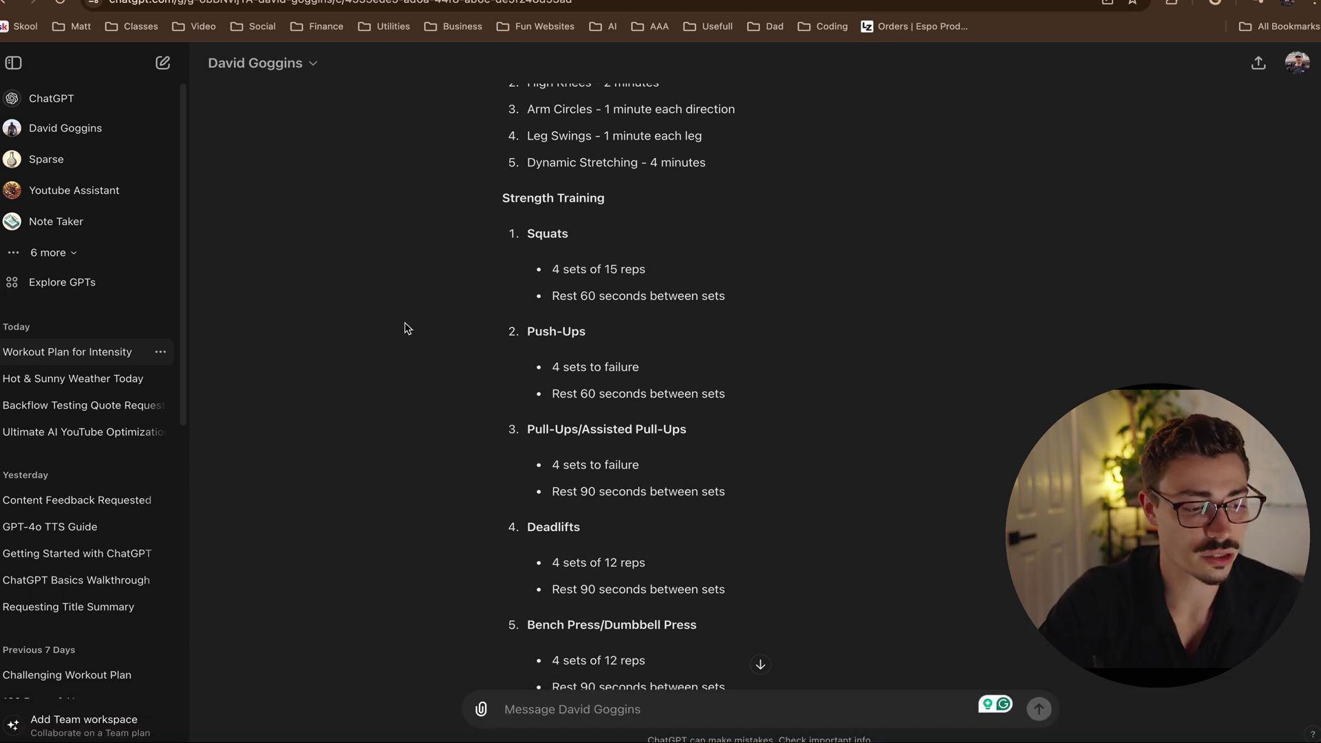
scroll(405, 329, up, 3)
click(163, 64)
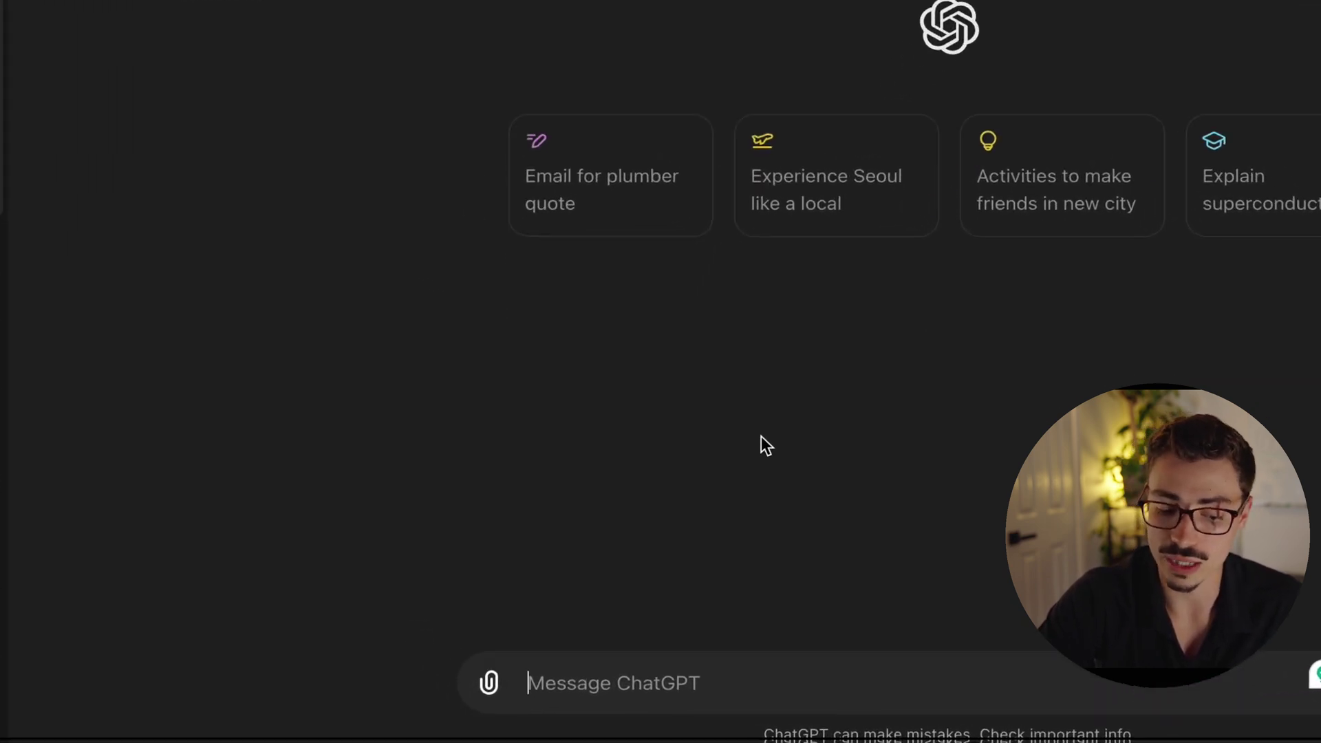
click(492, 671)
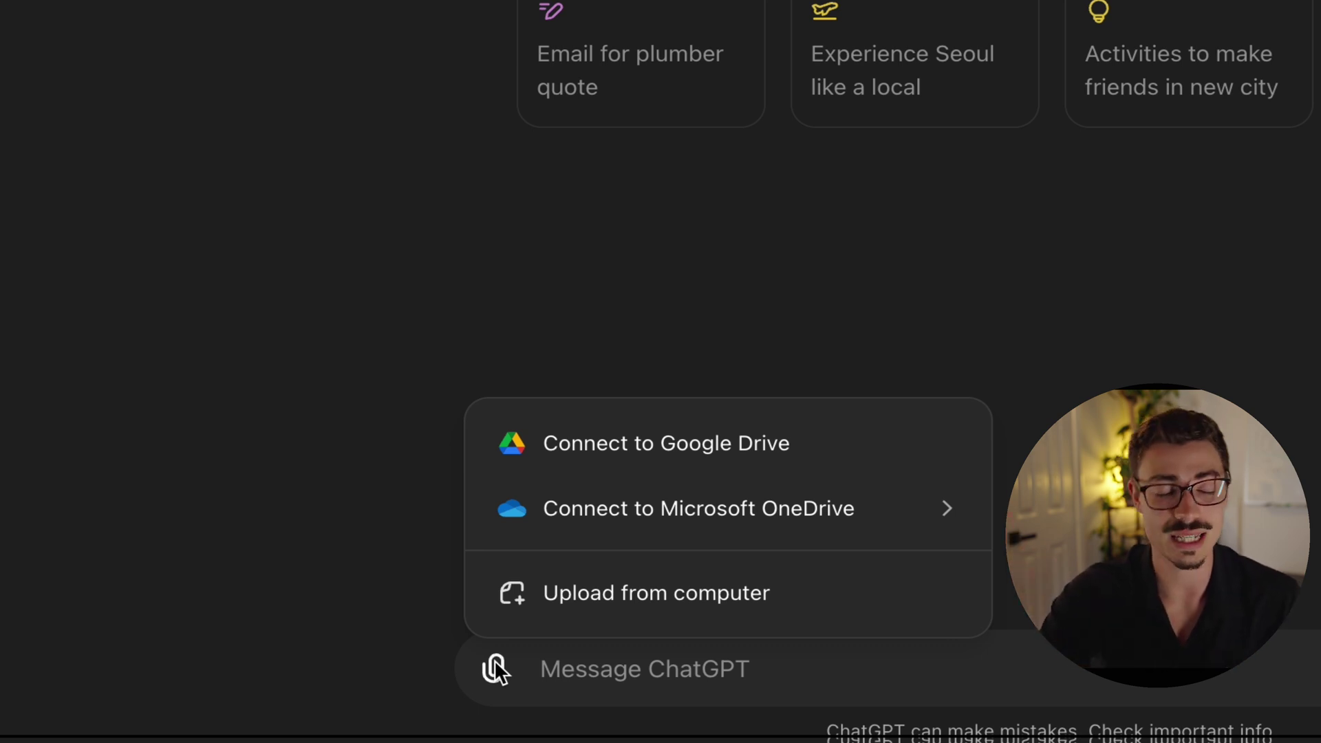
click(496, 669)
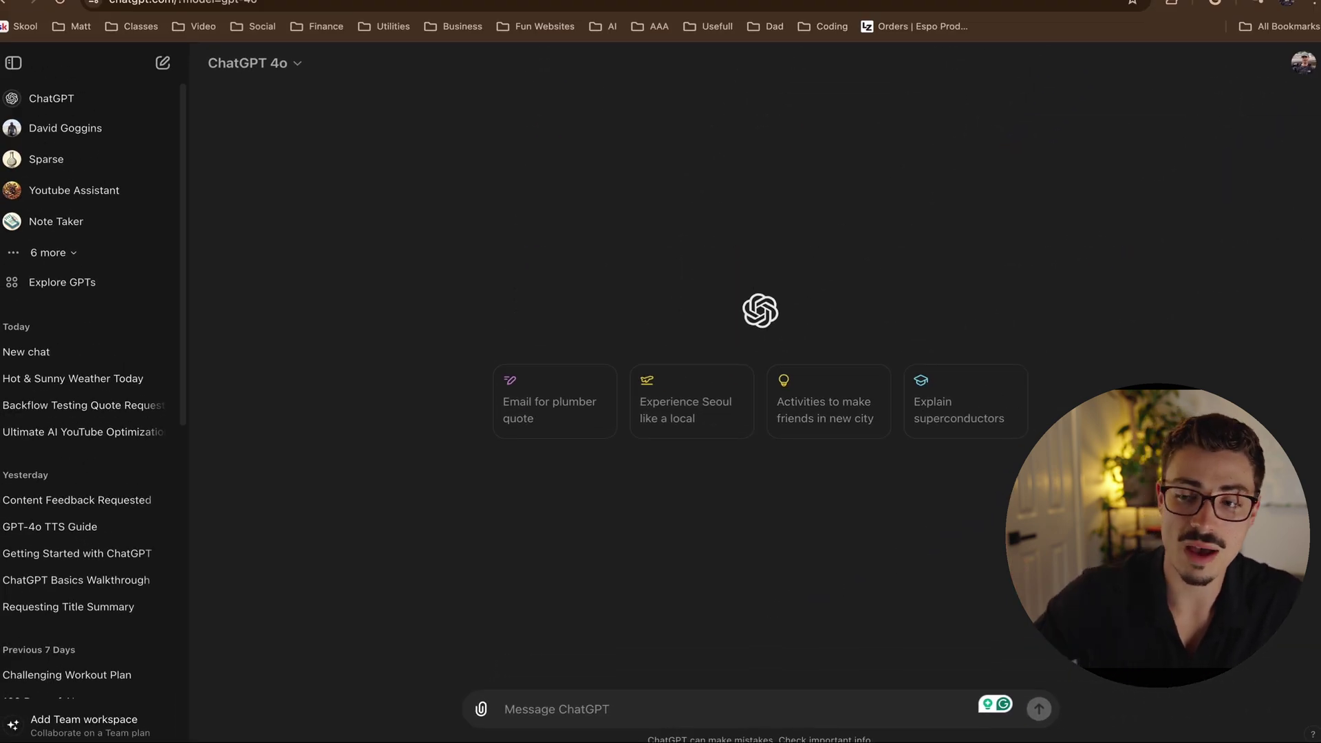
- Attach the contract PDF to a new chat and ask 'What is this contact about?'
drag(1320, 275, 612, 378)
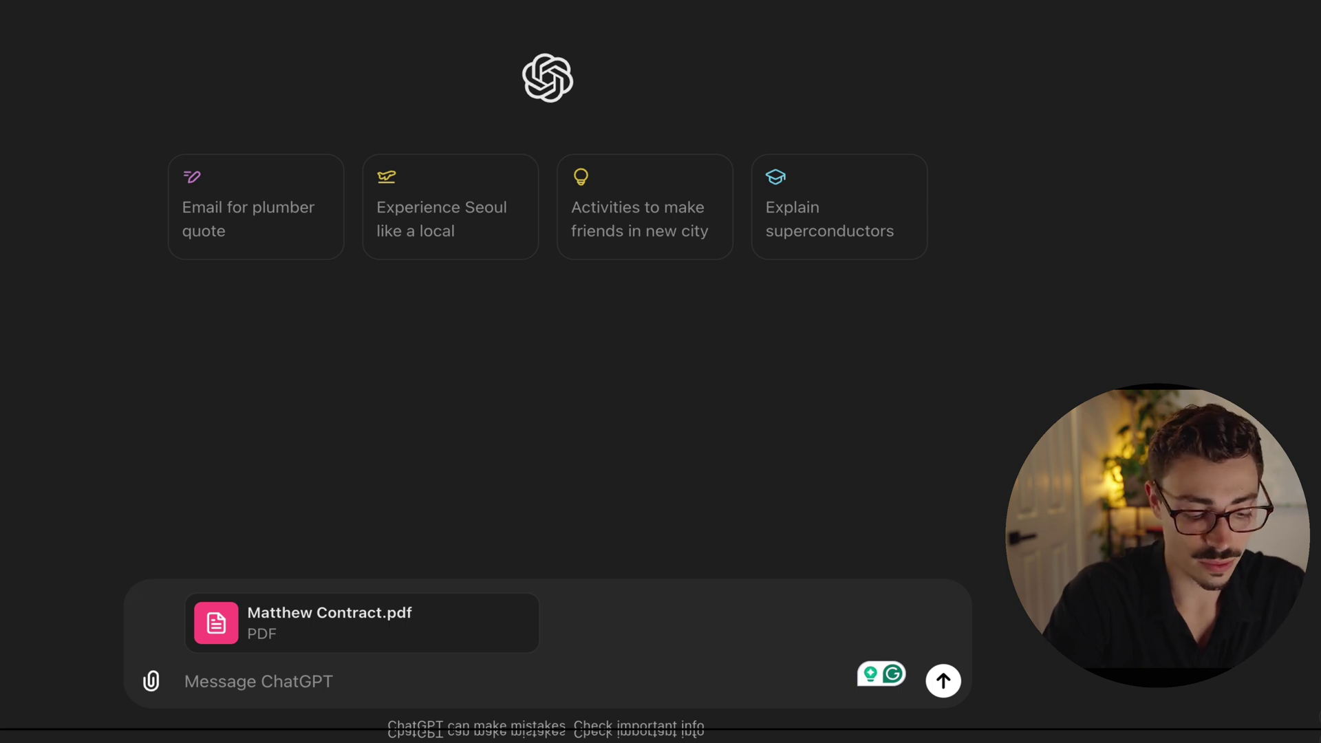
text(What is th)
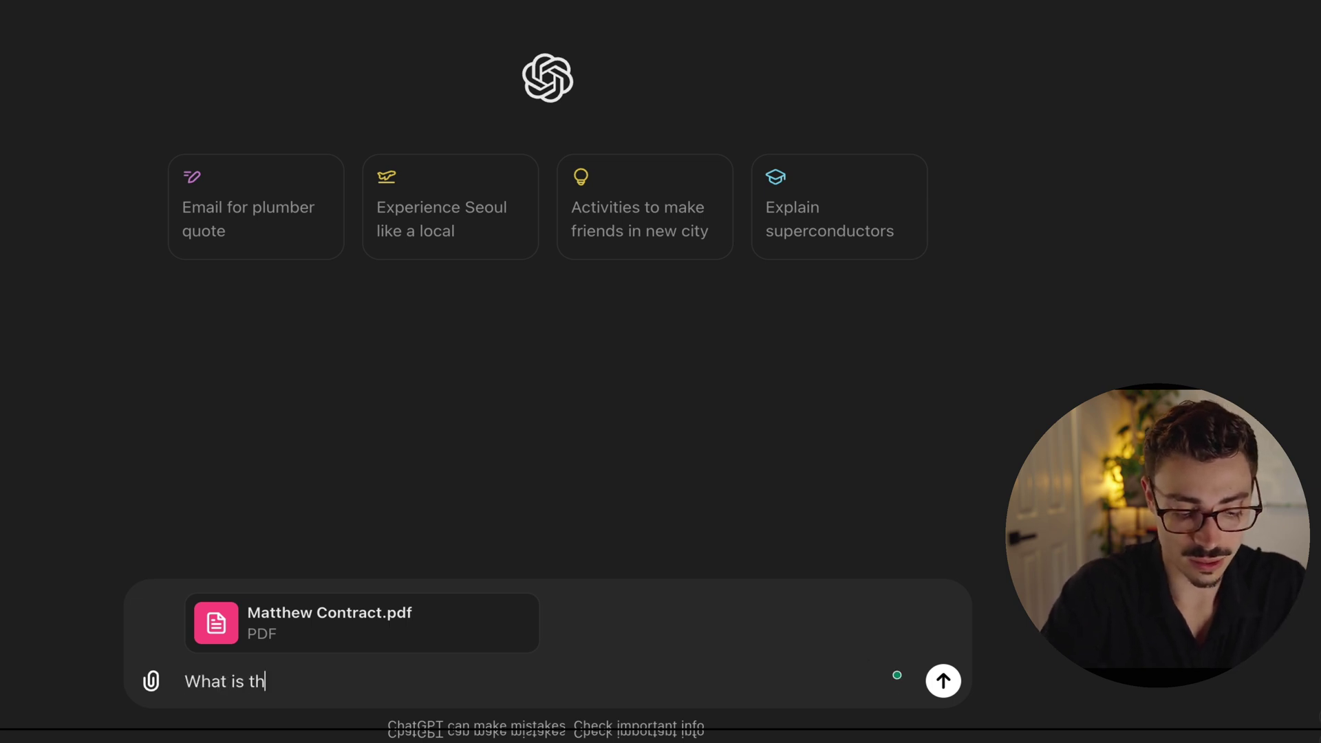
text(e)
key(BackSpace)
text(is contact about)
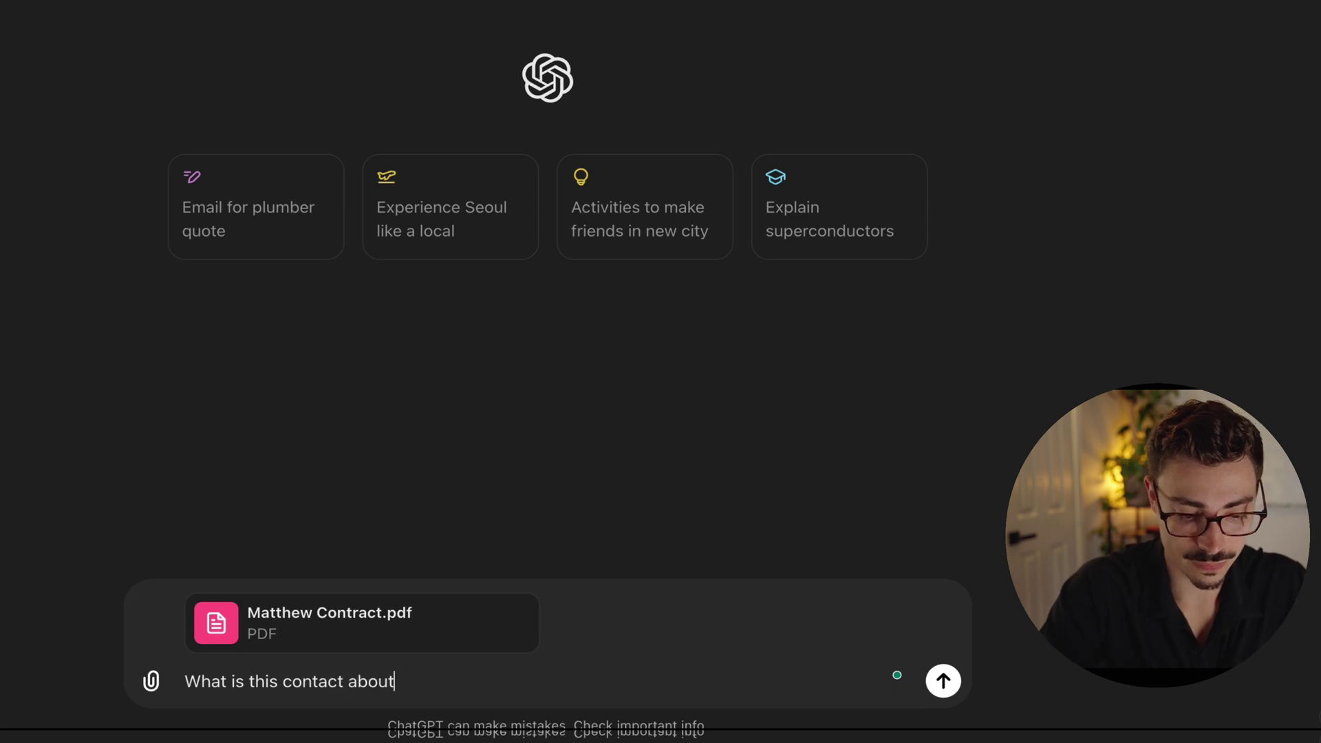
text(?)
key(Return)
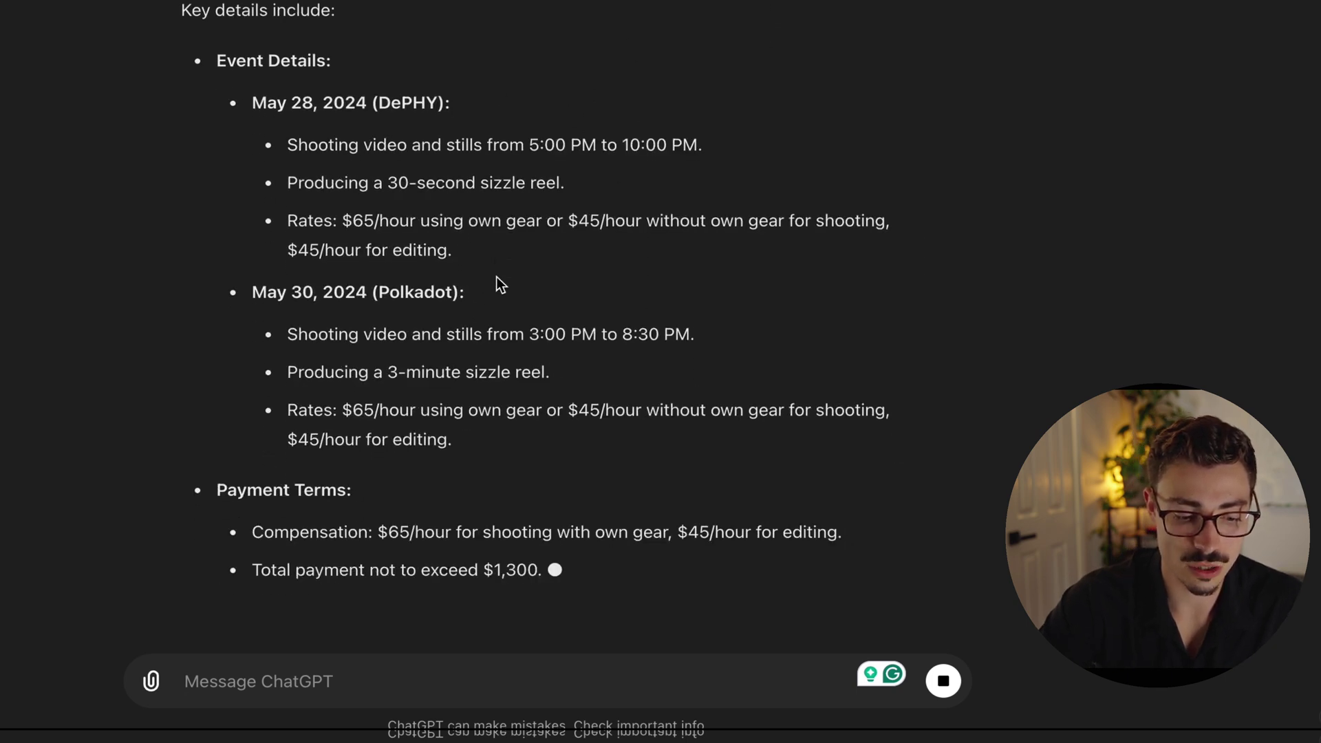
scroll(427, 259, up, 5)
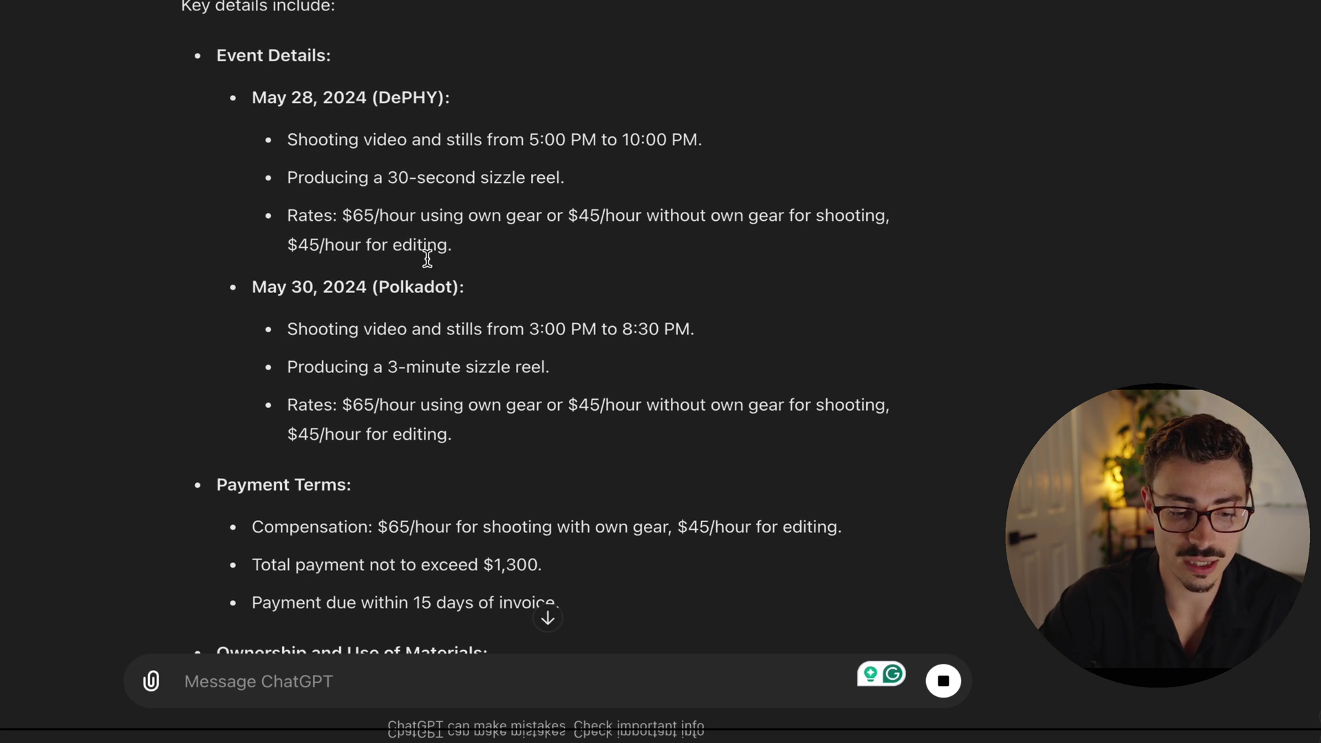
scroll(532, 80, down, 2)
scroll(531, 76, down, 2)
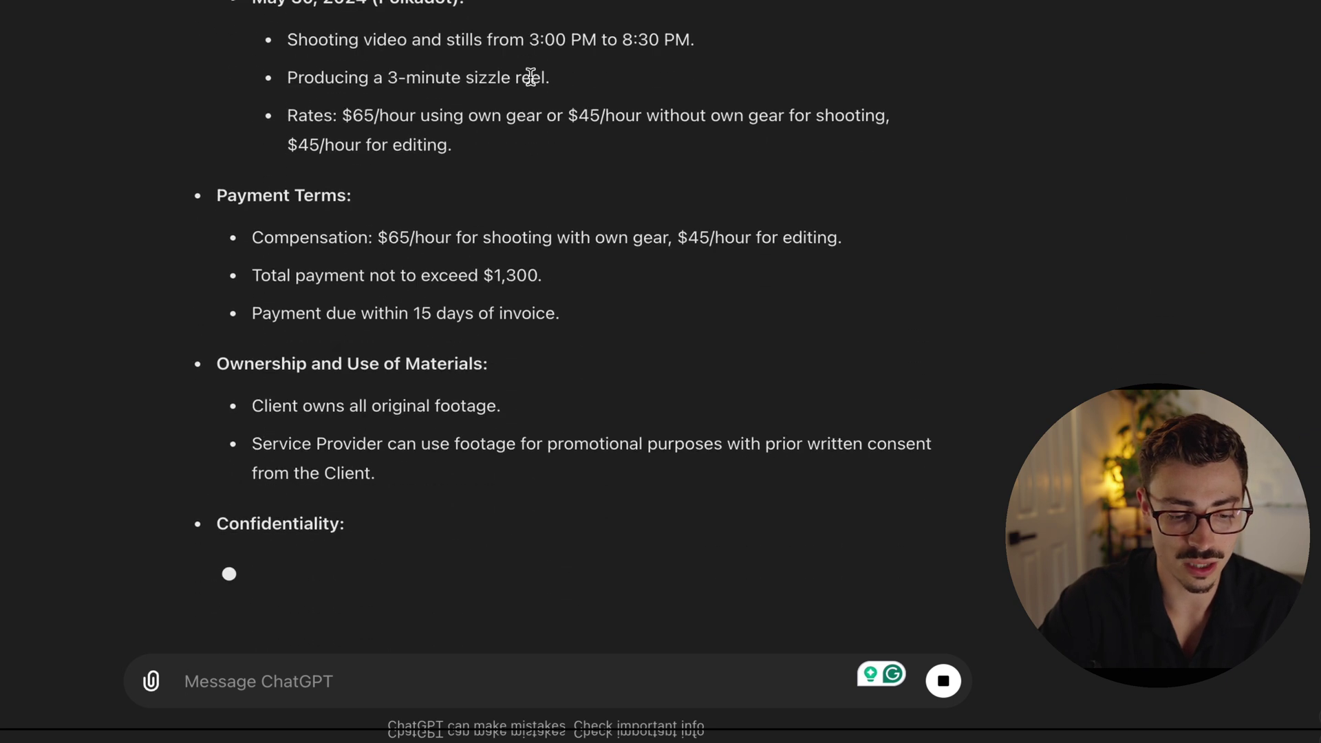
scroll(531, 76, up, 2)
scroll(531, 75, up, 2)
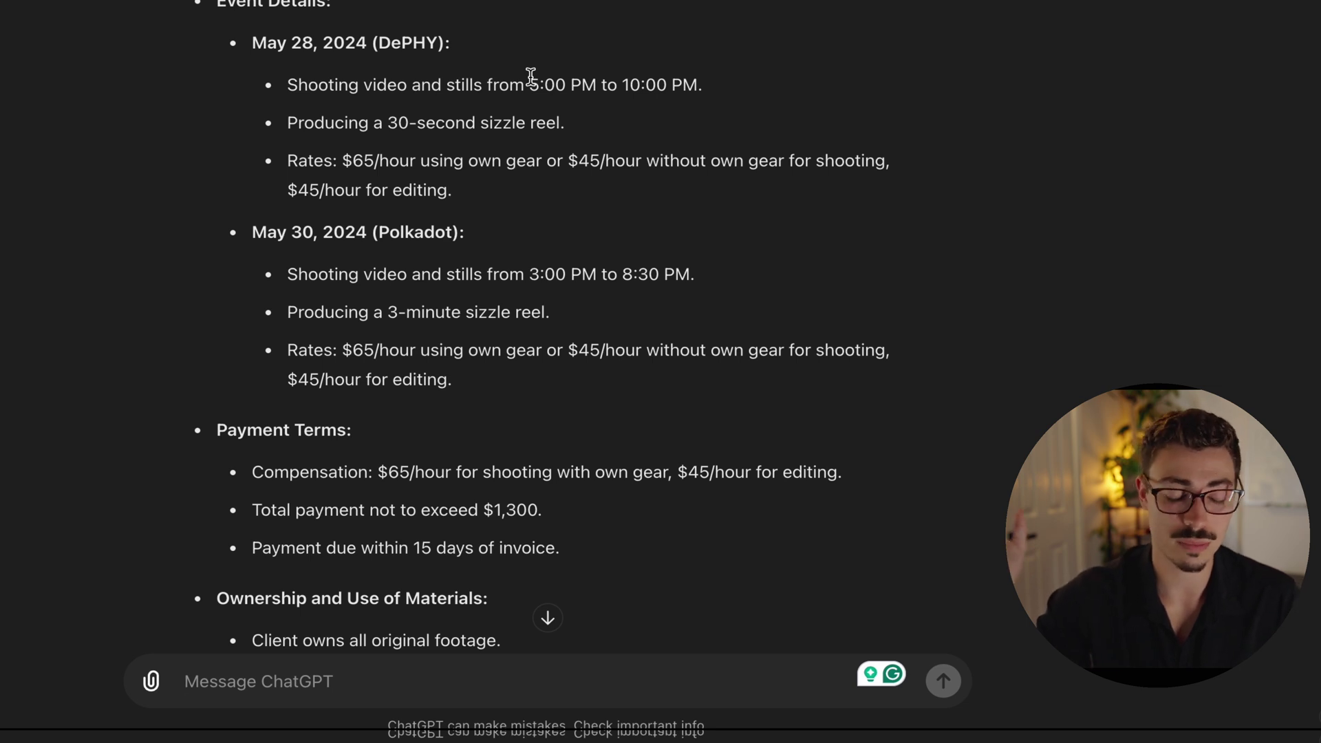
scroll(530, 313, down, 10)
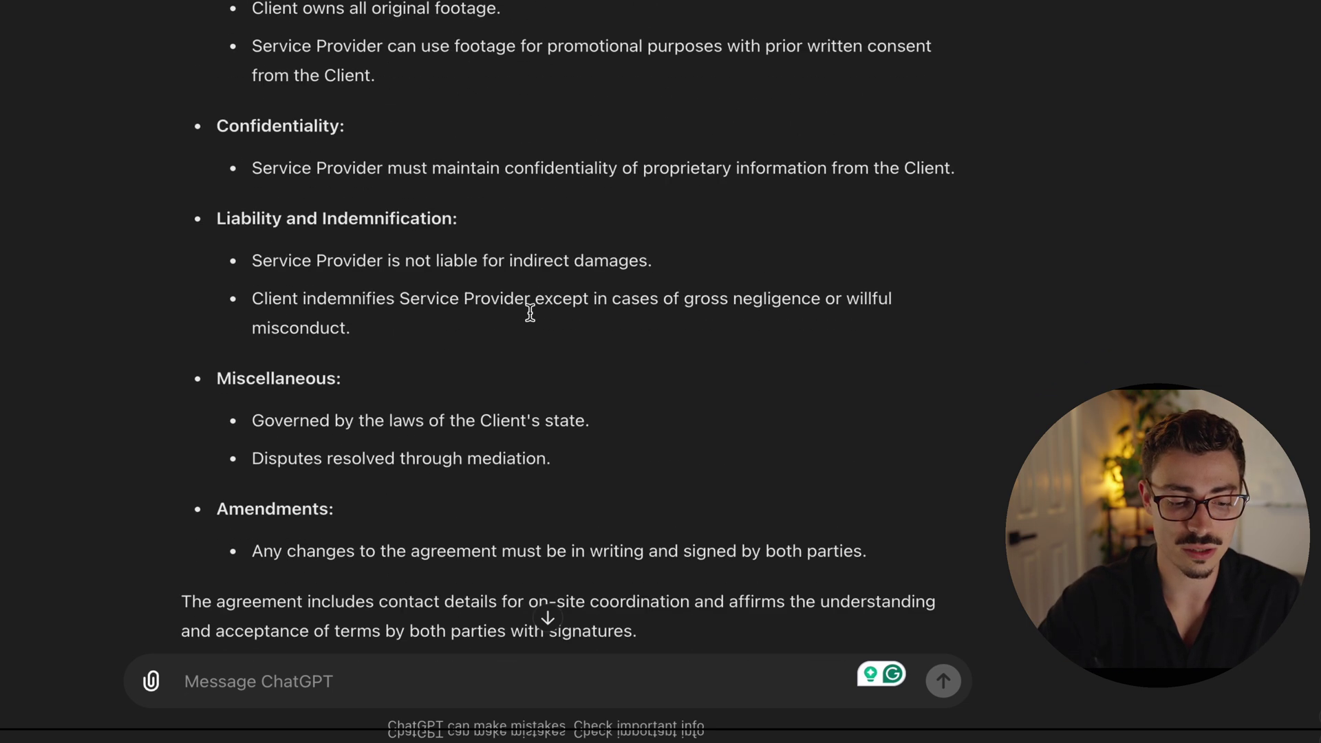
scroll(530, 313, up, 12)
scroll(530, 313, down, 12)
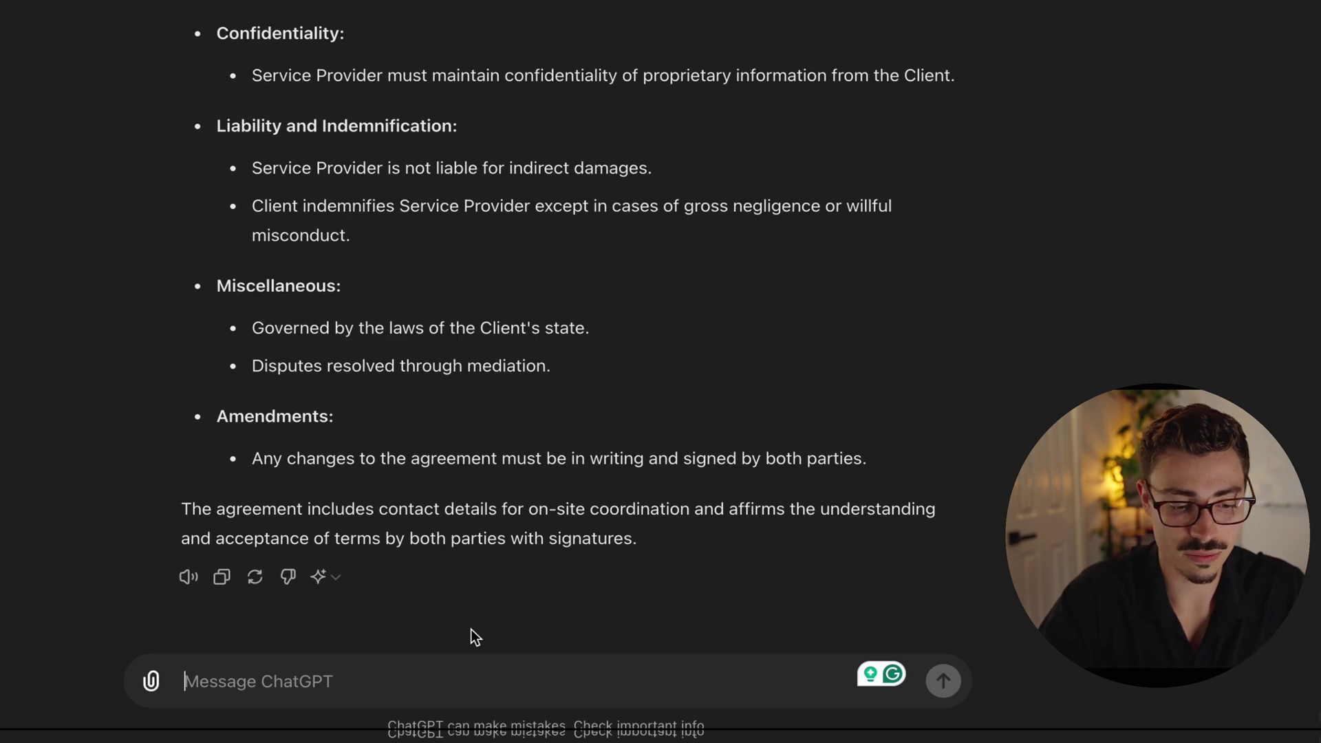
scroll(471, 323, up, 10)
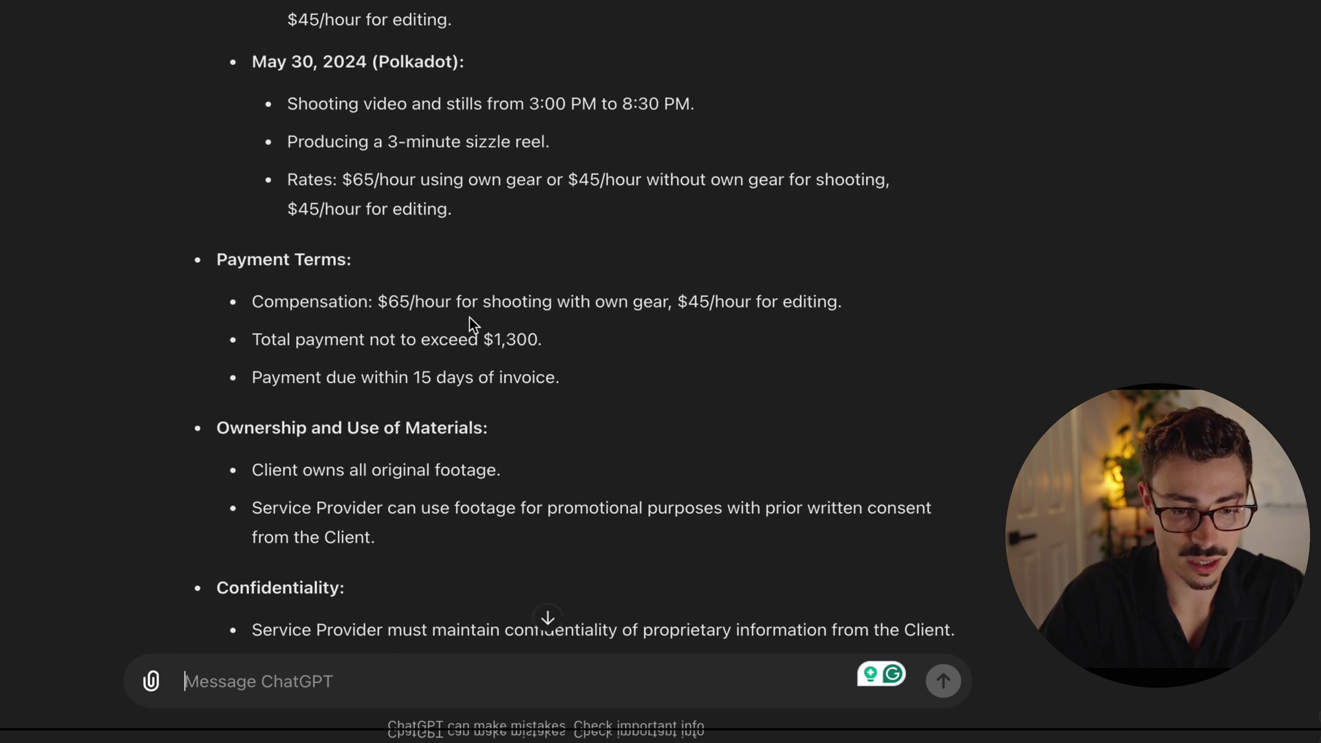
scroll(472, 323, down, 10)
- Ask 'Create me a schedule for the day', accepting Grammarly's 'schedule' spelling fix, then scroll back up
text(Create me a schedual for the day)
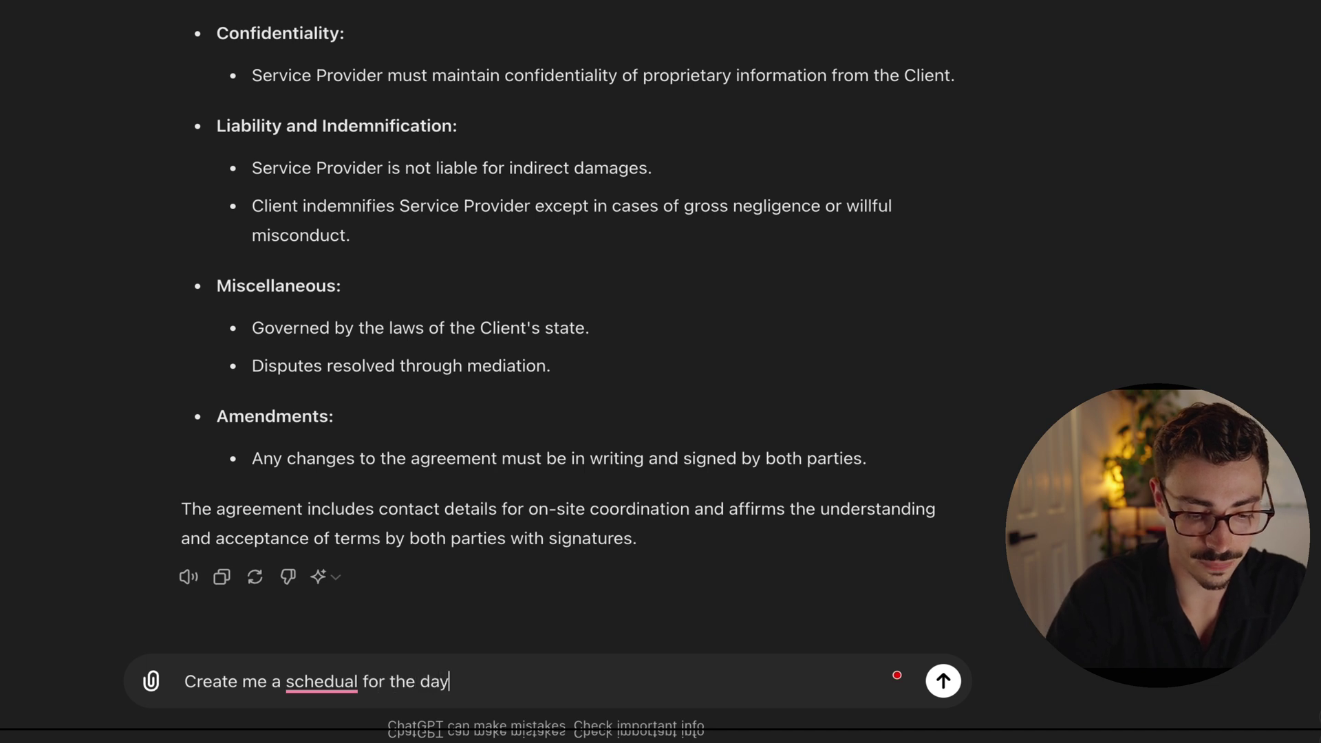
mouse_move(324, 695)
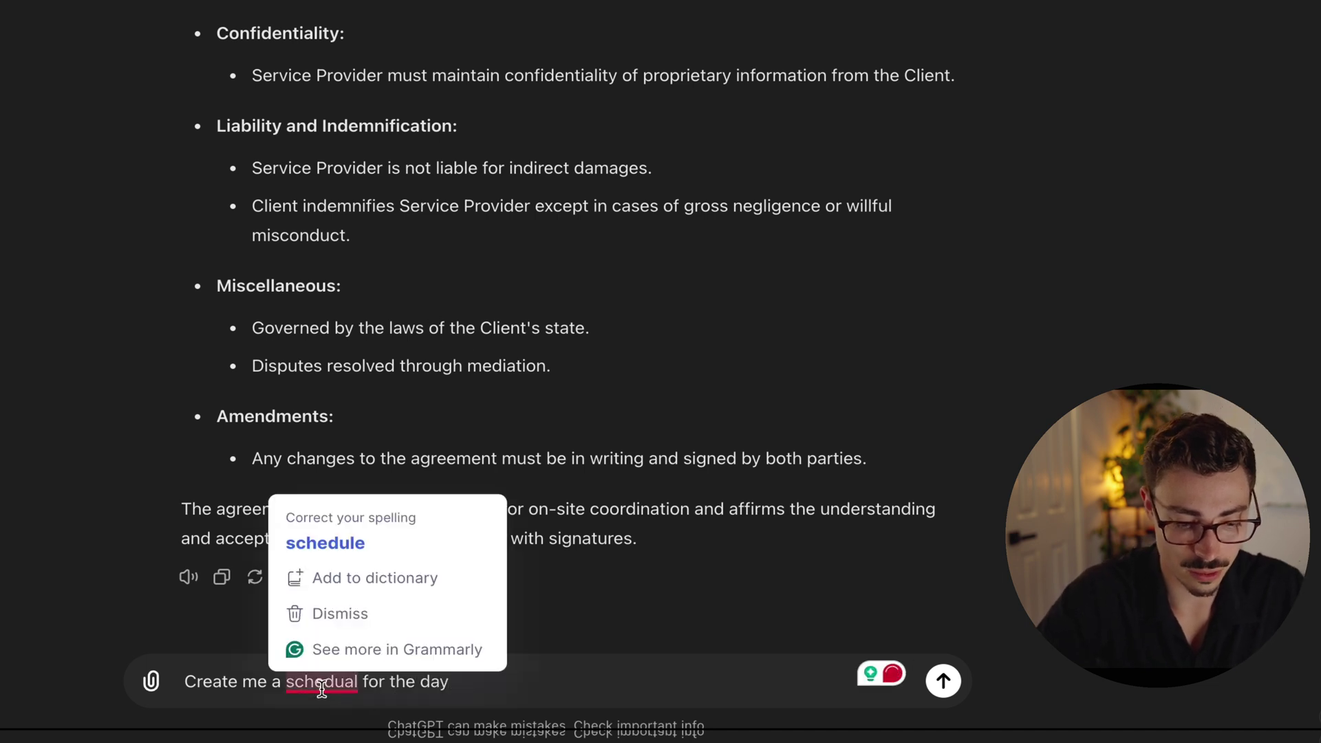
click(372, 544)
key(Return)
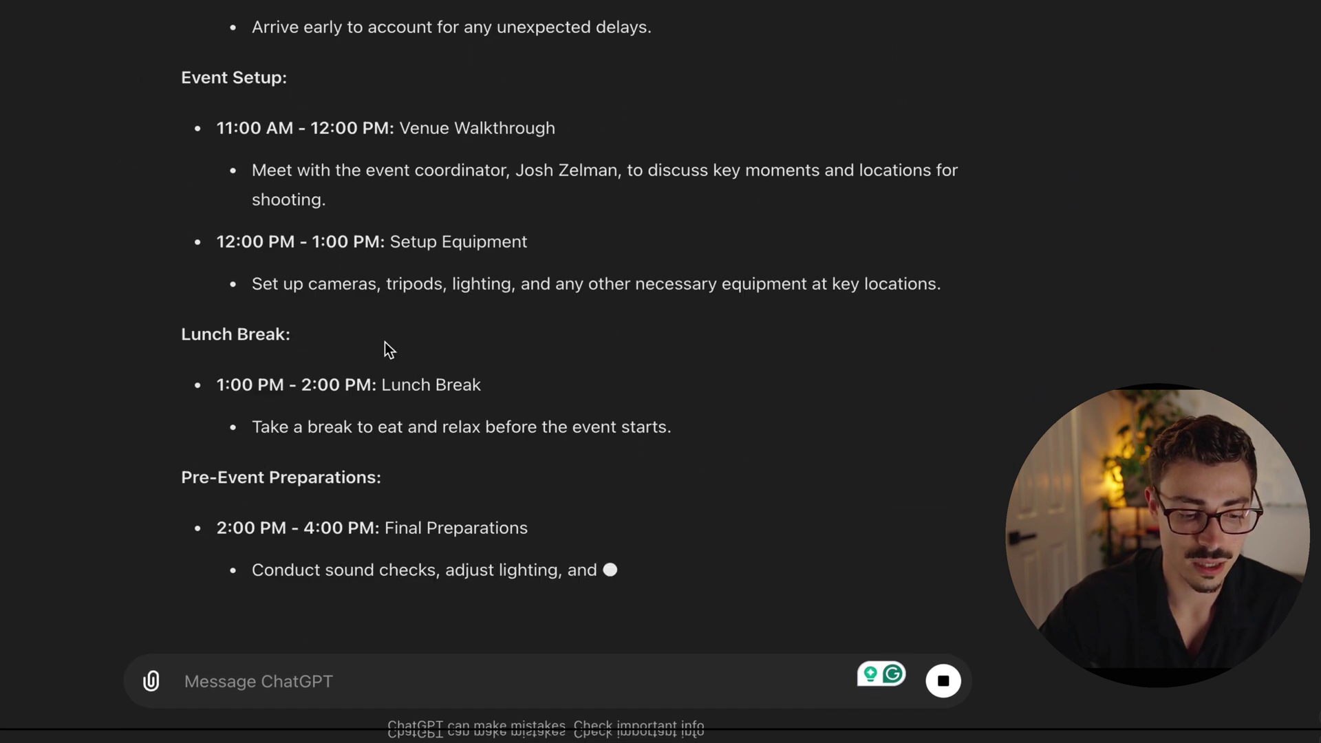
scroll(510, 183, up, 10)
scroll(511, 184, up, 12)
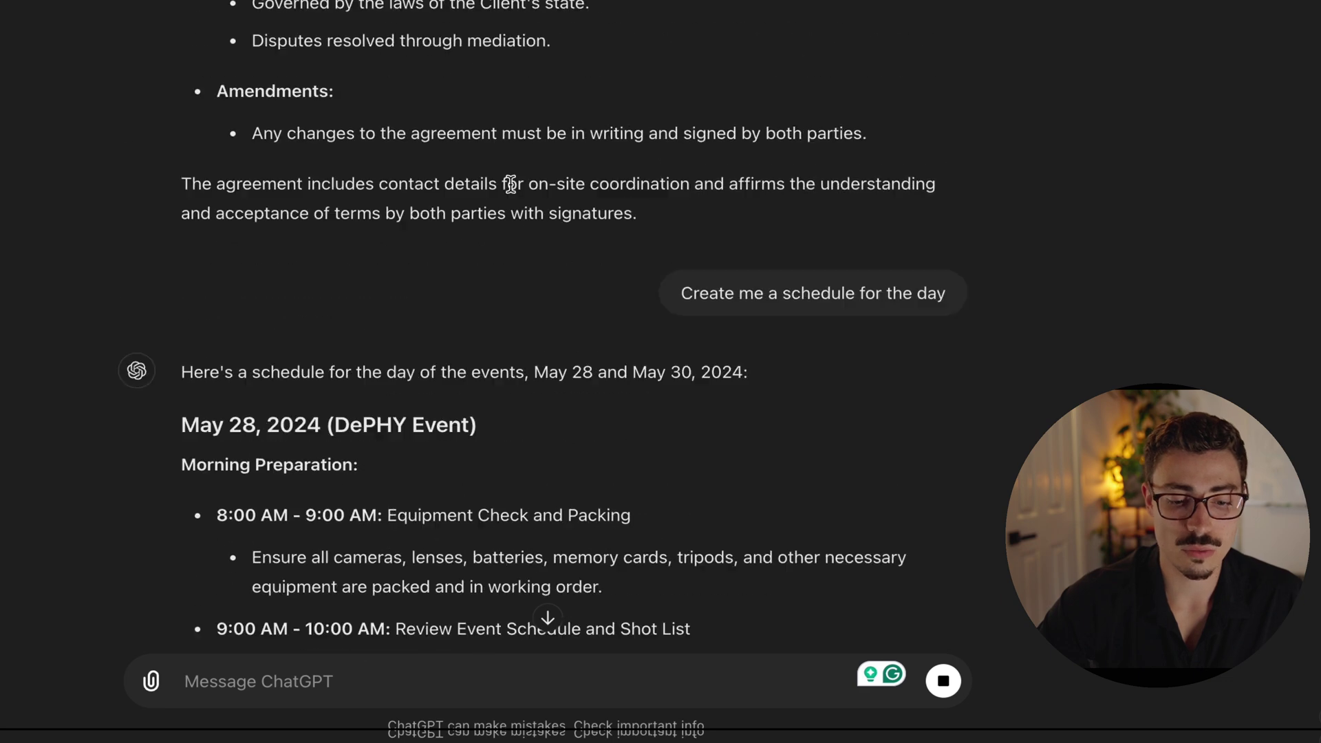
scroll(514, 187, up, 10)
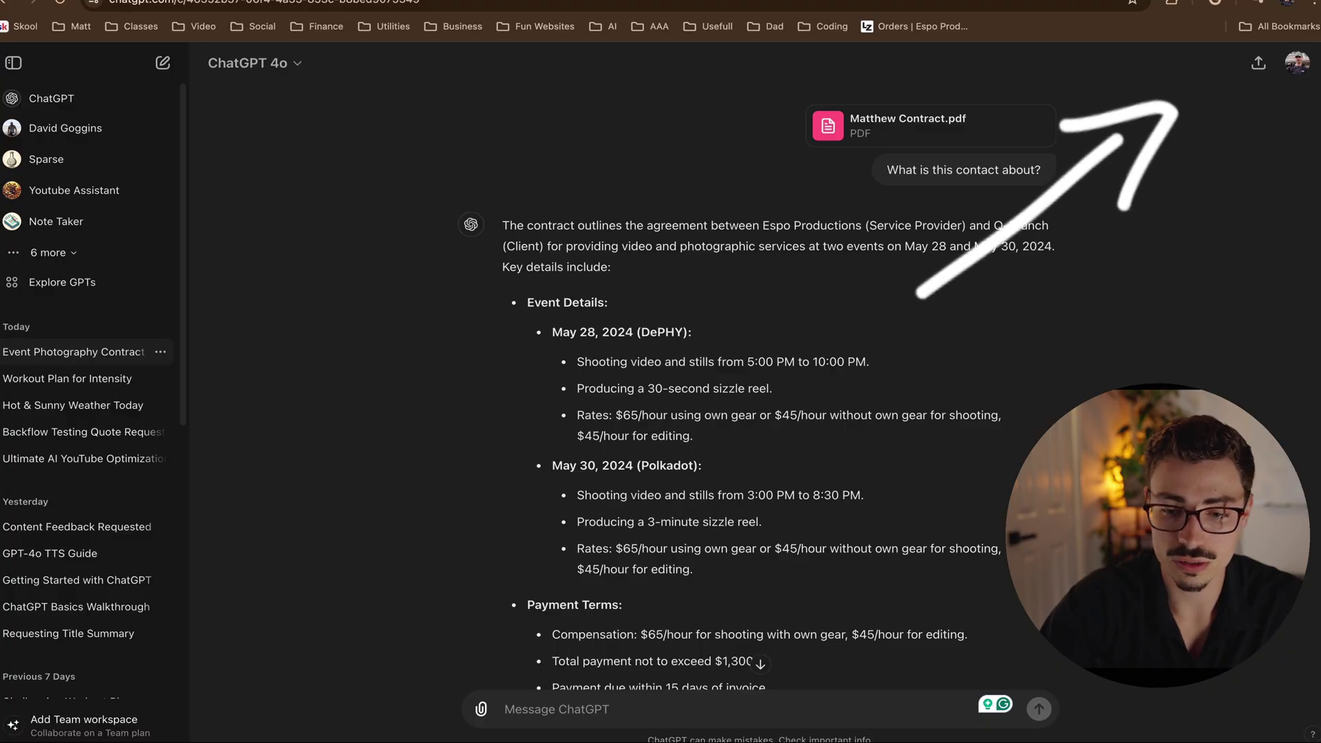
- Open My plan from the account menu and read the Plus plan features and Memory description
click(1297, 62)
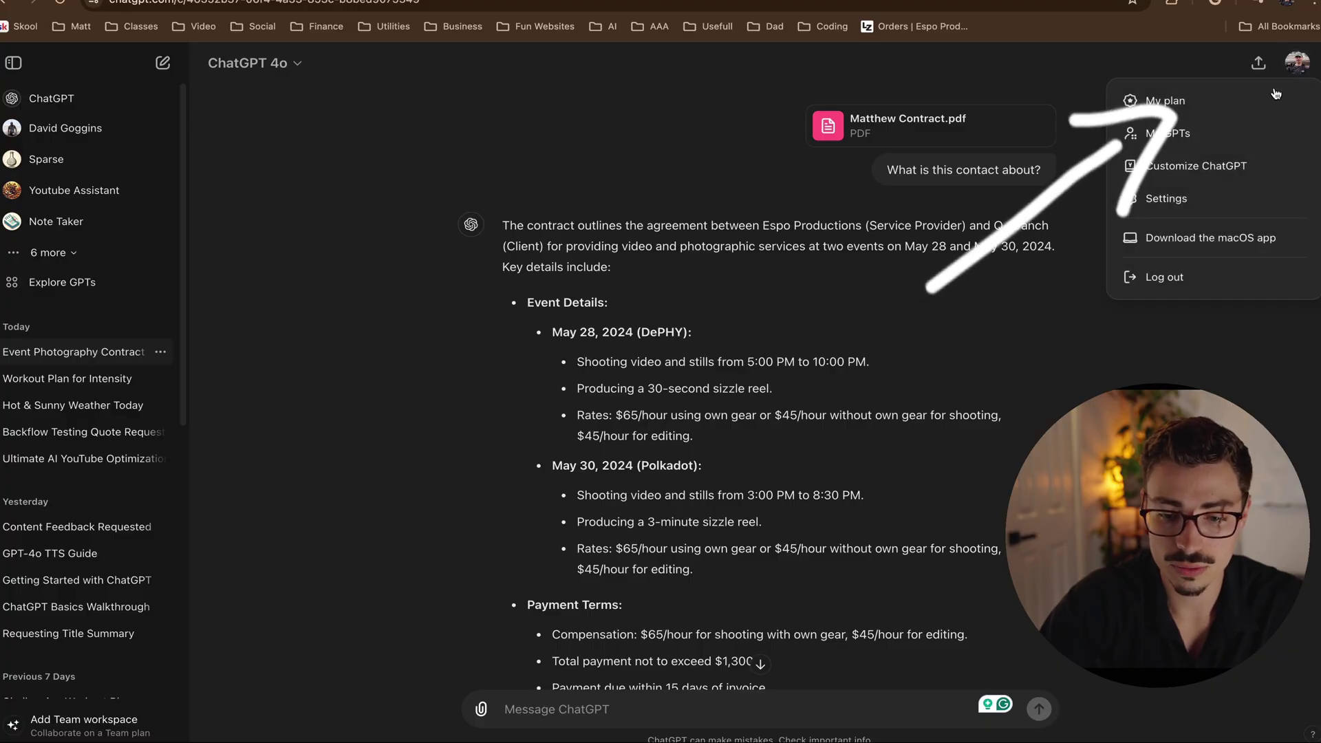
click(1163, 58)
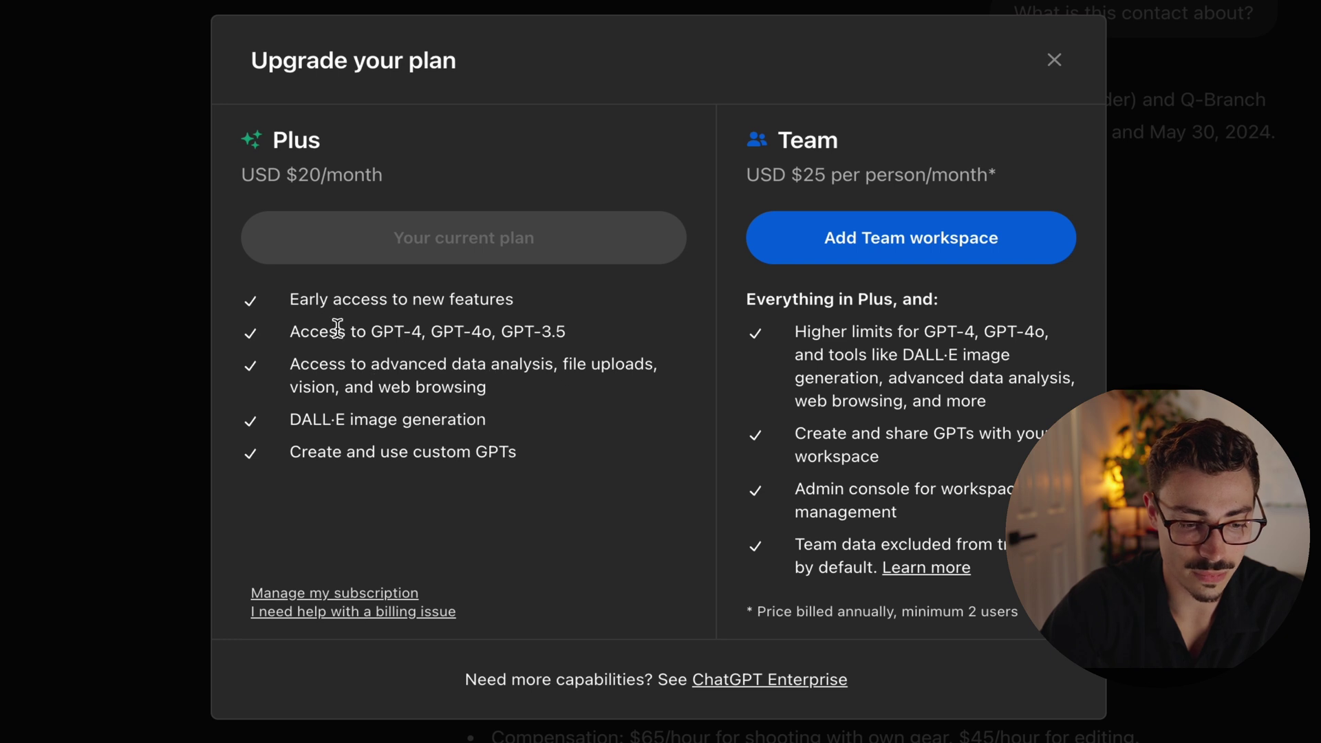
drag(283, 298, 523, 451)
click(520, 338)
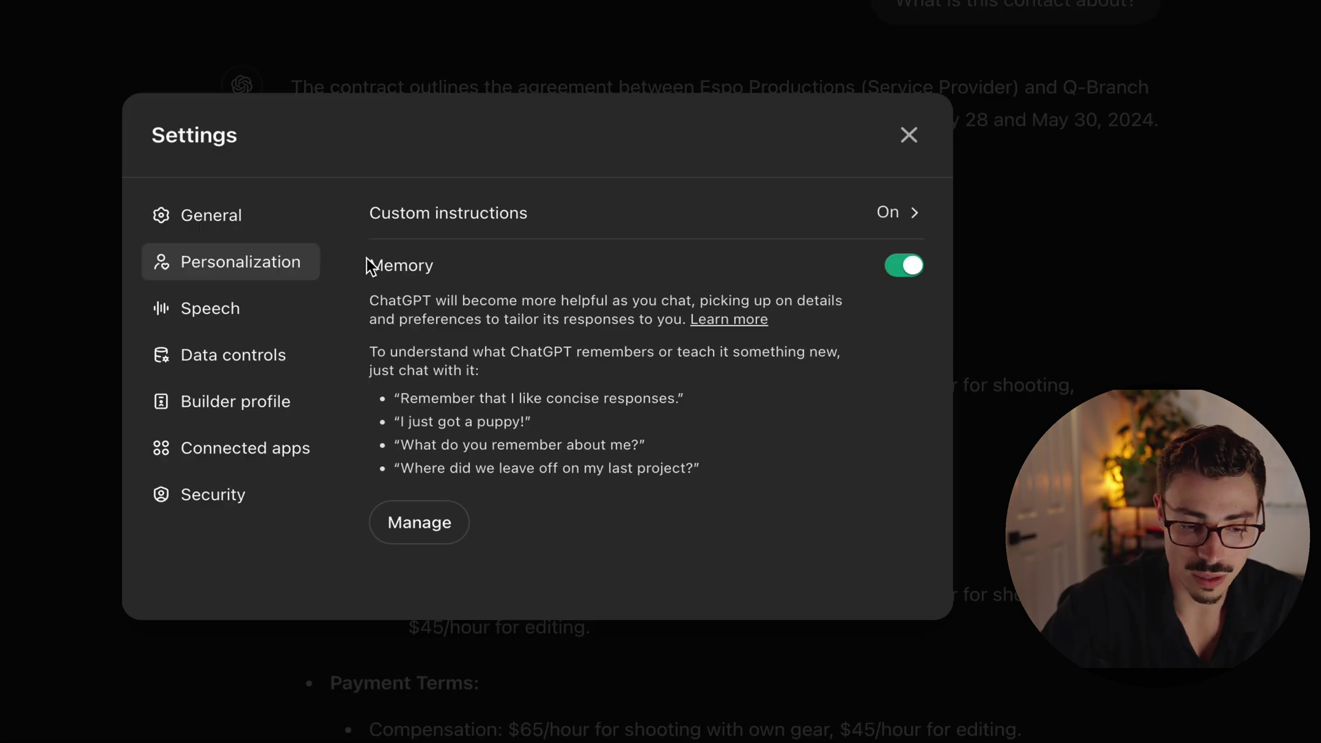
drag(372, 263, 740, 448)
click(611, 374)
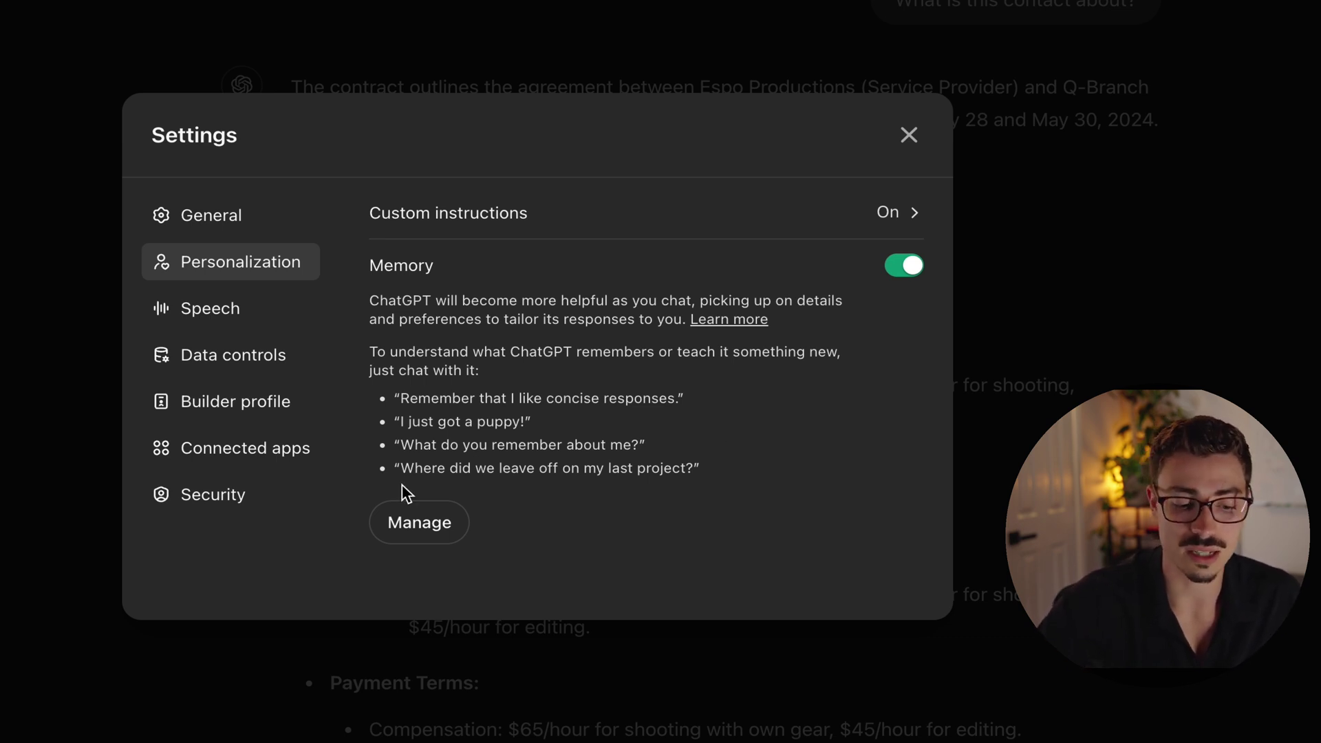
click(413, 520)
scroll(735, 407, down, 10)
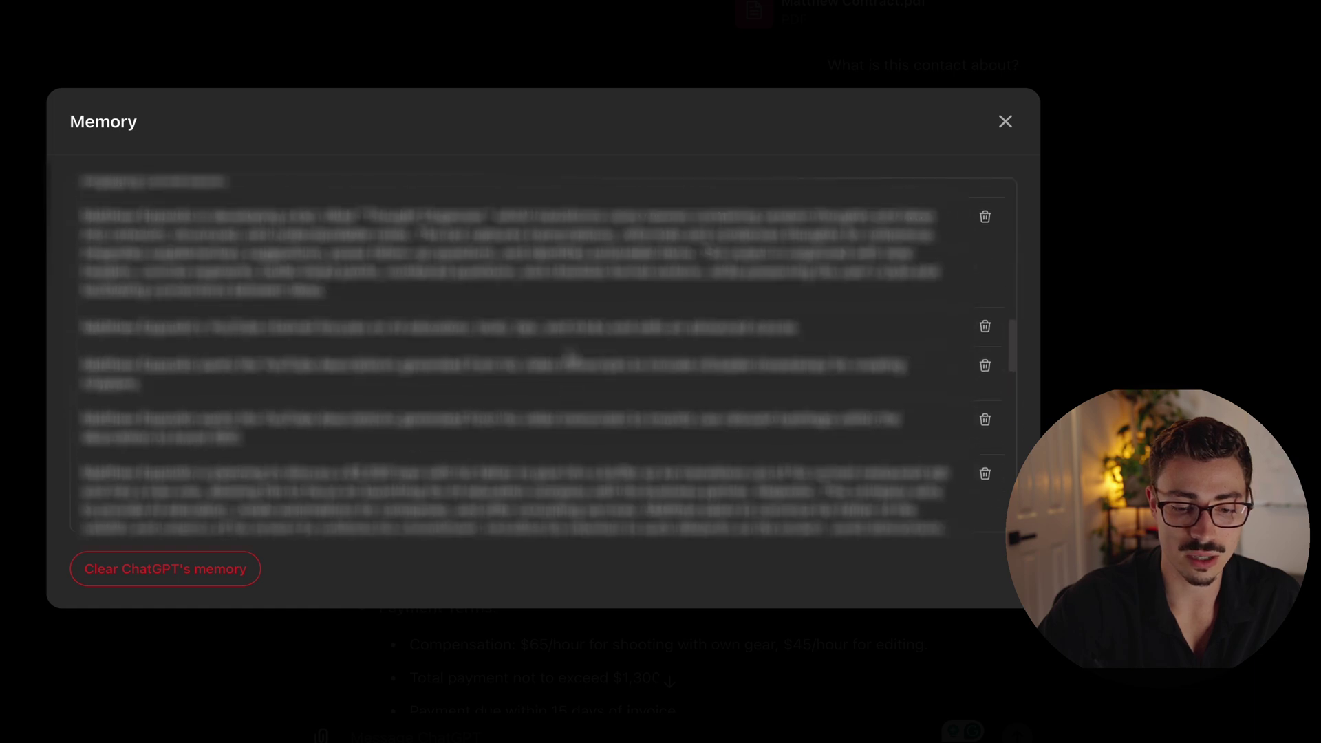
scroll(735, 407, up, 10)
click(1007, 121)
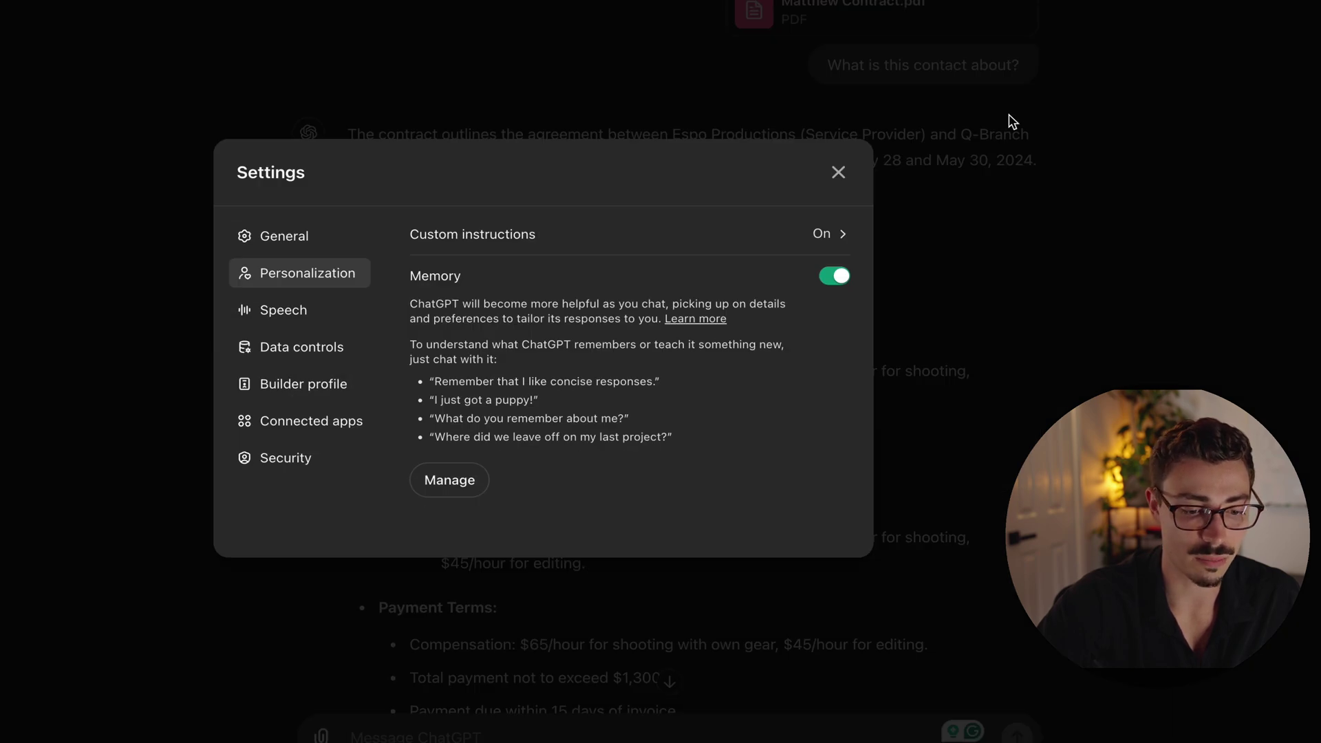